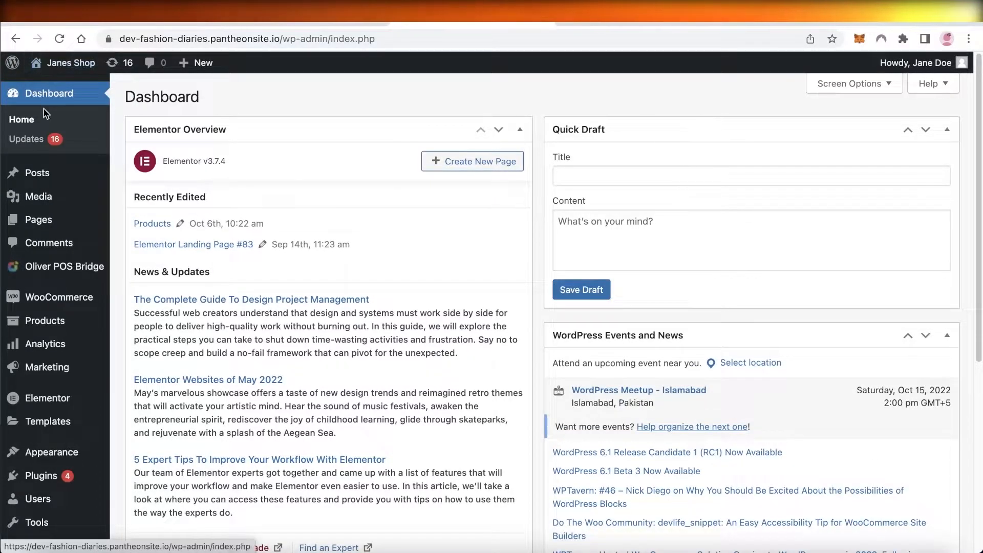
# Step: View the shop's live front page down to its footer area, and return to the admin dashboard
pyautogui.moveTo(54, 68)
pyautogui.click(51, 87)
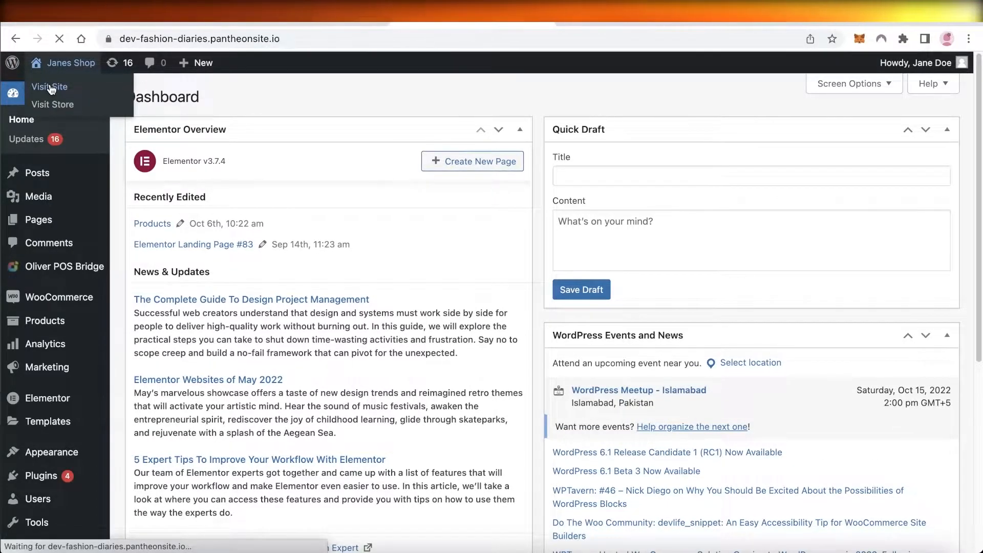
pyautogui.scroll(-8, 98, 160)
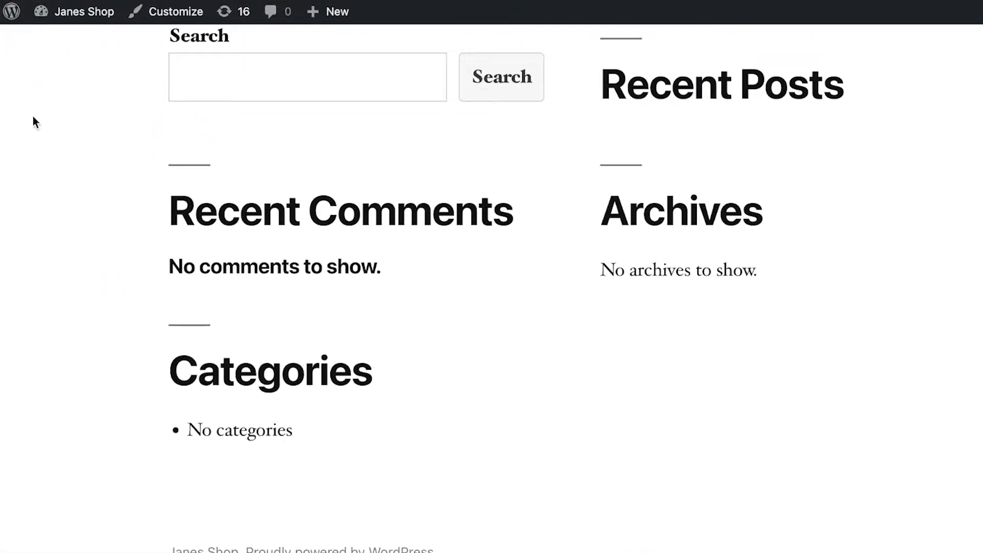
pyautogui.click(16, 1)
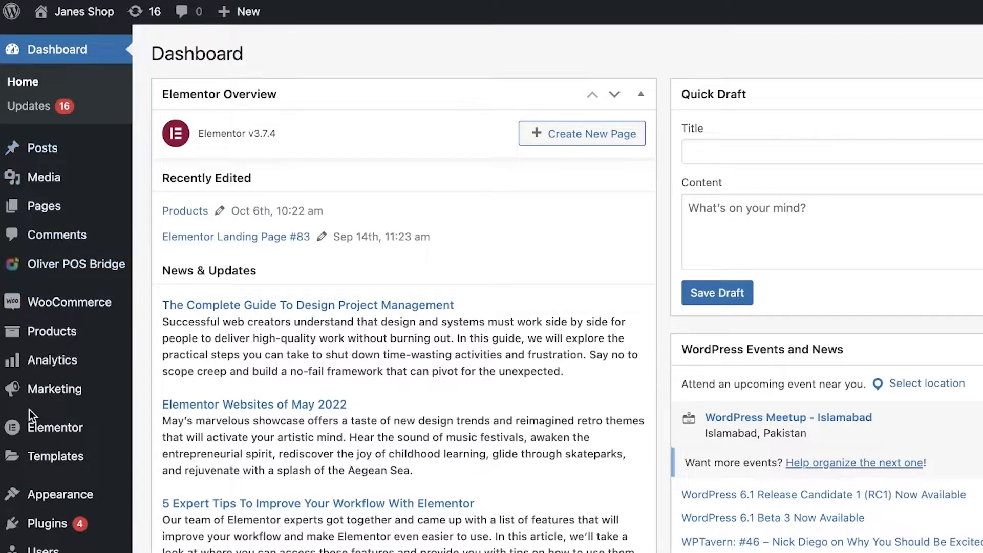
# Step: Search the plugin directory for "social login" to find plugins that can be added
pyautogui.moveTo(36, 503)
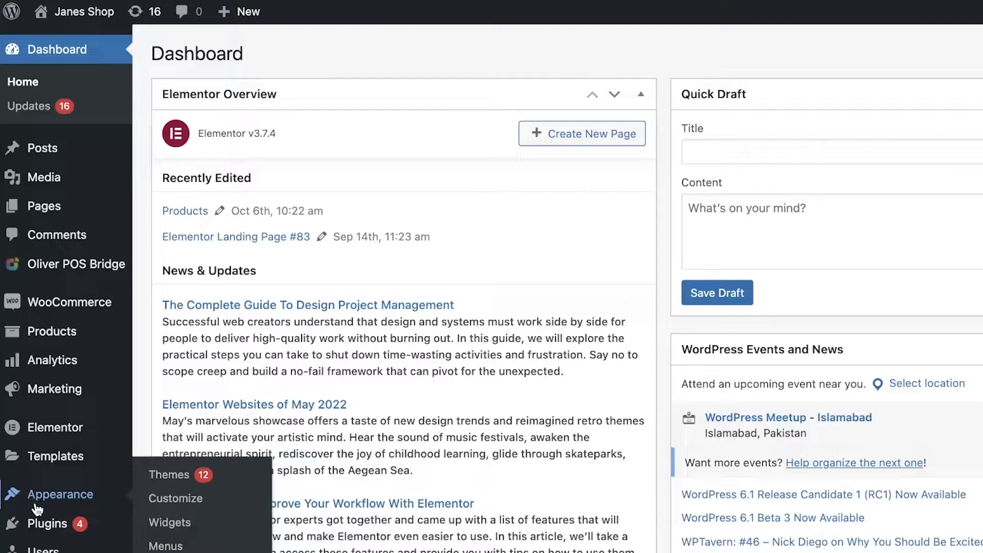
pyautogui.moveTo(39, 525)
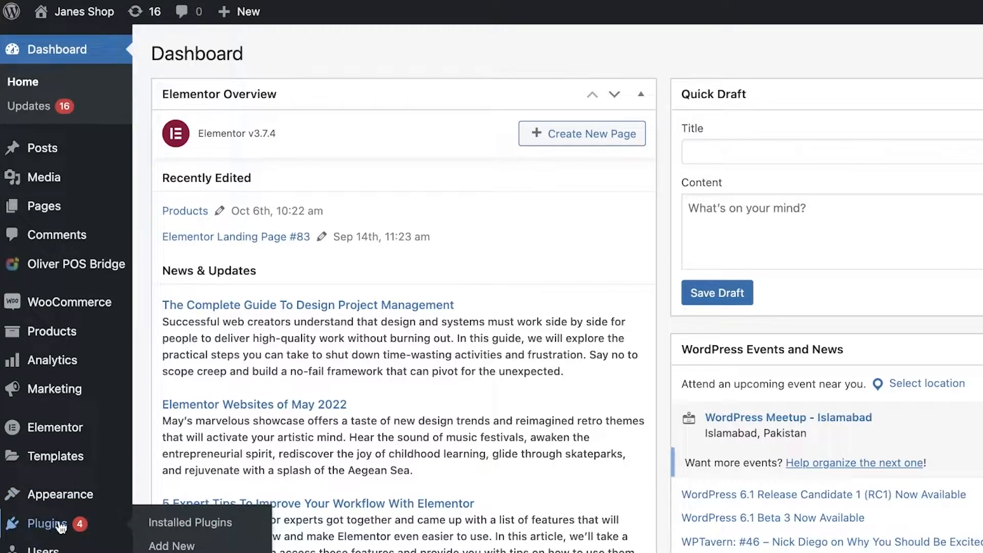
pyautogui.click(177, 546)
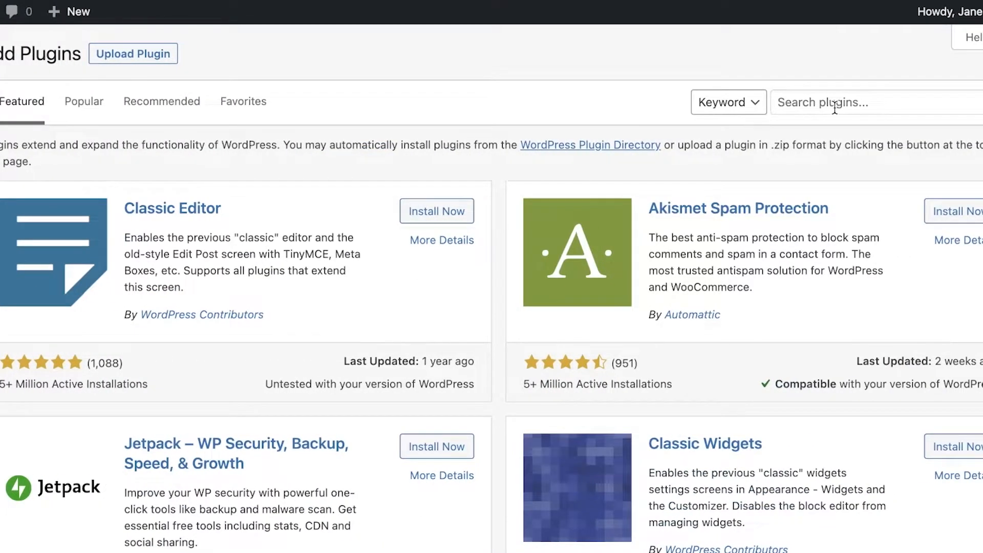
pyautogui.click(835, 105)
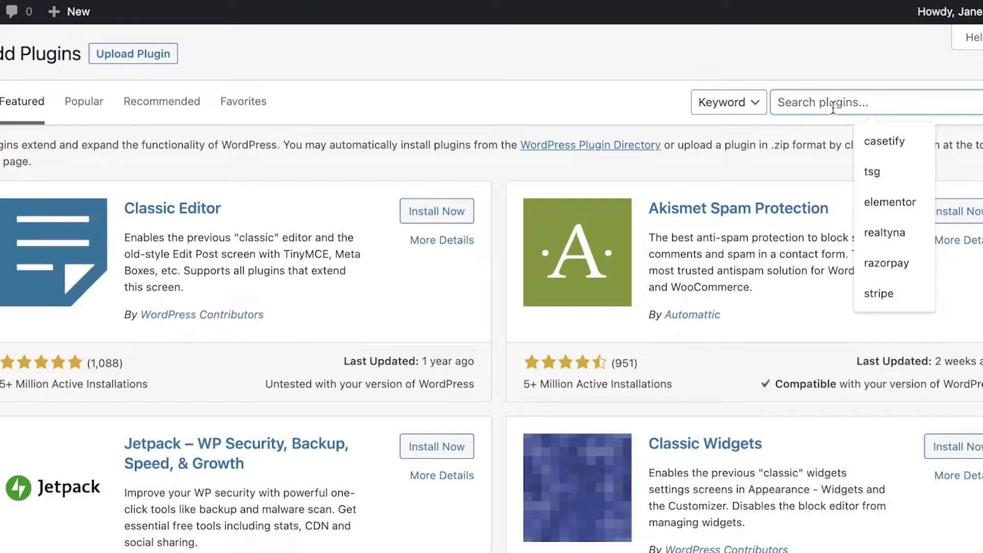
pyautogui.write('so')
pyautogui.click(862, 136)
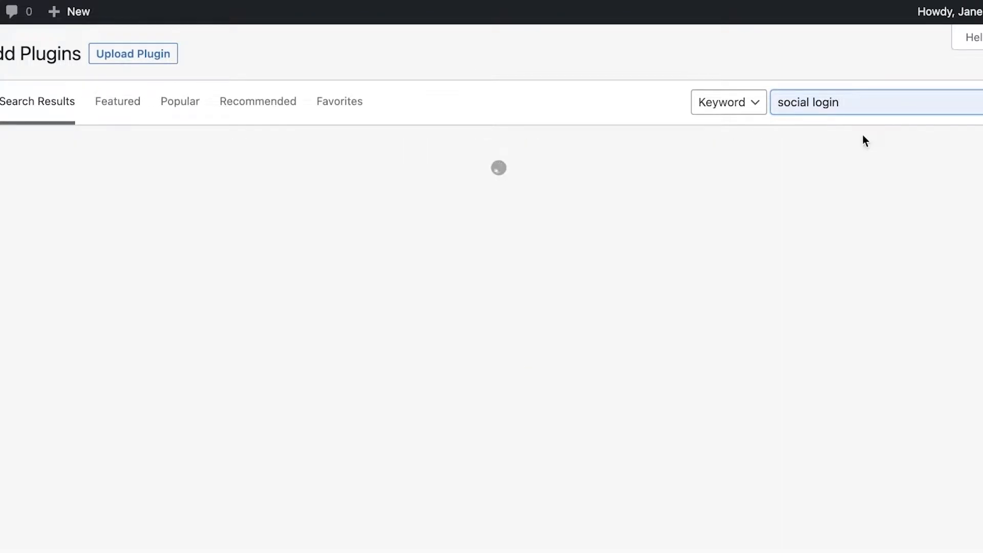
# Step: Examine the description and feature list of the Social Share, Social Login and Social Comments Plugin – Super Socializer
pyautogui.click(721, 210)
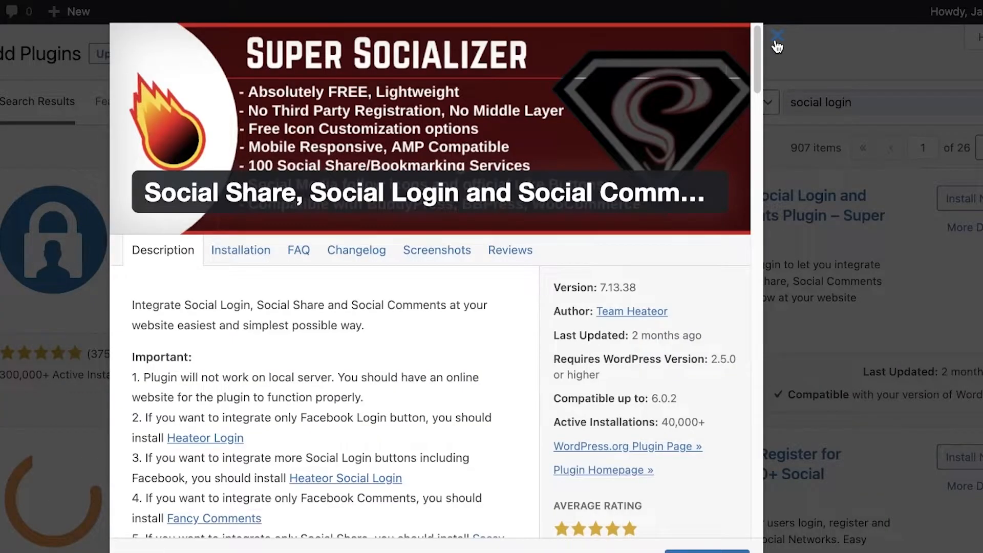
pyautogui.click(776, 37)
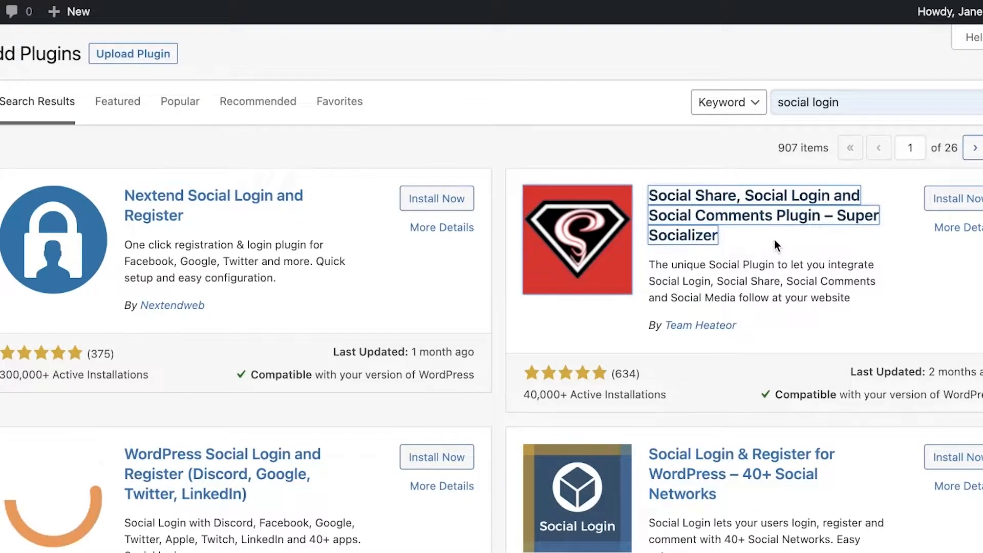
pyautogui.click(770, 208)
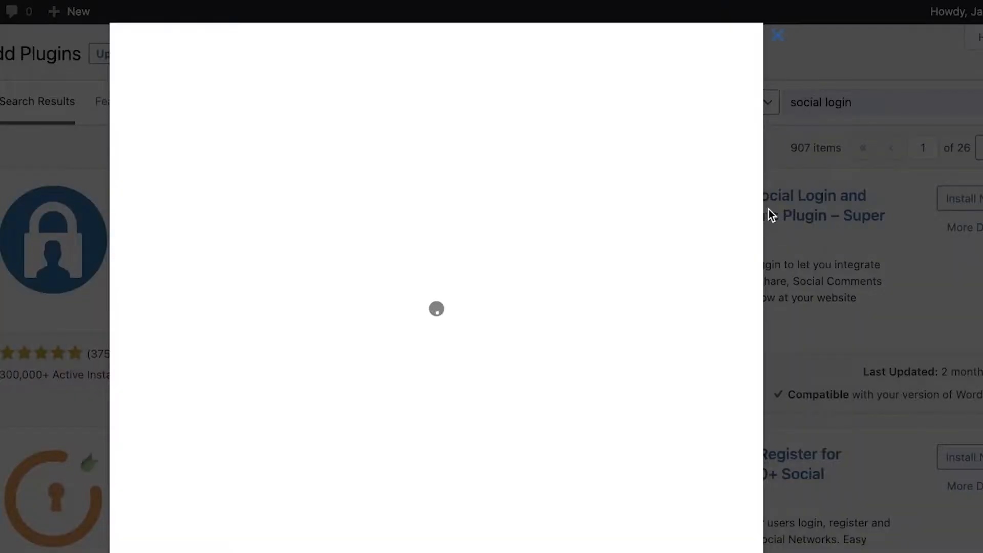
pyautogui.scroll(-1, 413, 384)
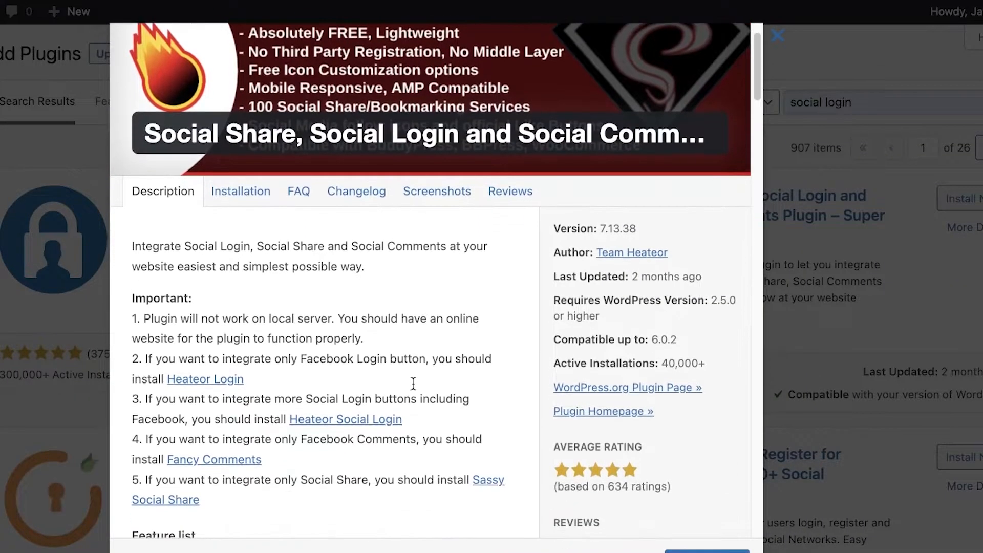
pyautogui.scroll(-9, 414, 389)
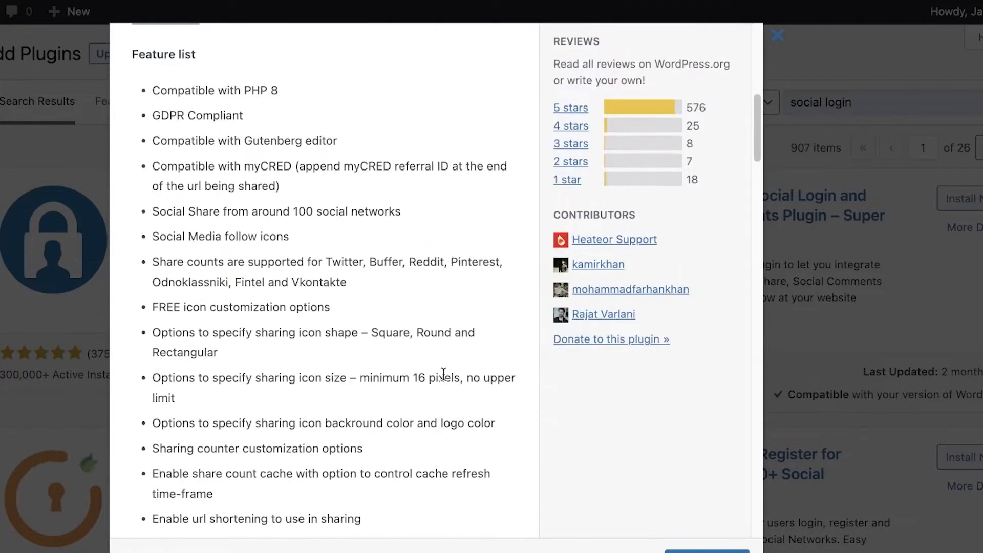
pyautogui.scroll(-2, 824, 300)
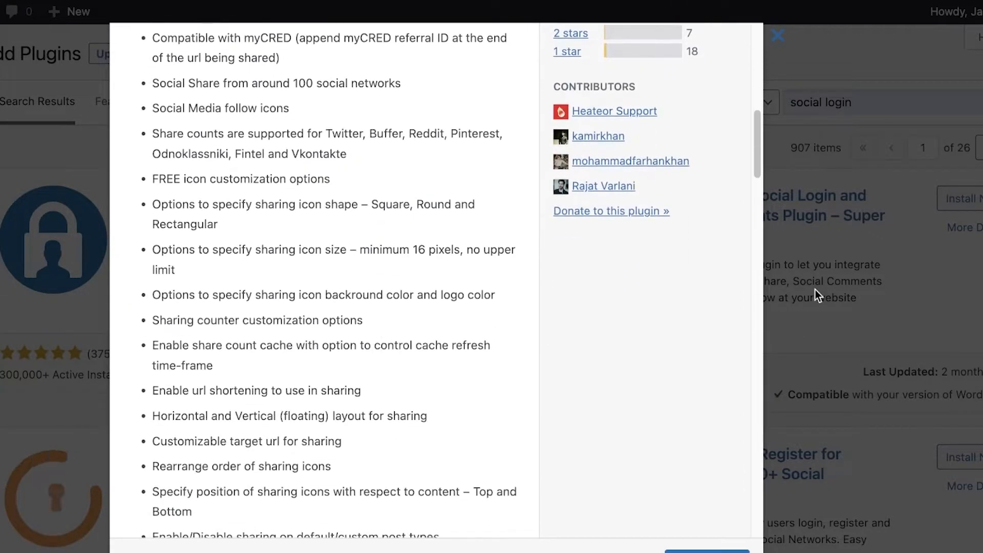
pyautogui.click(815, 289)
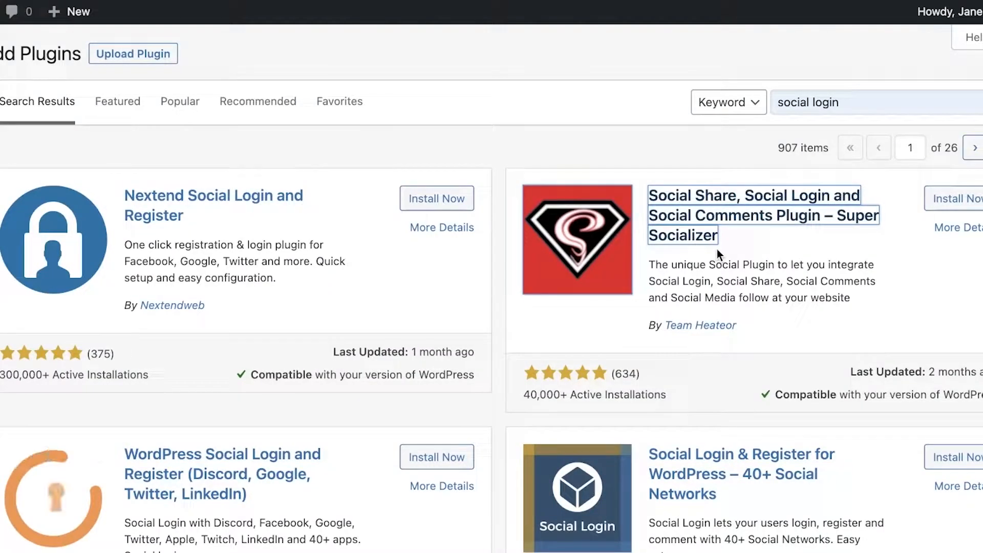
# Step: Reopen the Super Socializer plugin's details and install the plugin
pyautogui.click(697, 222)
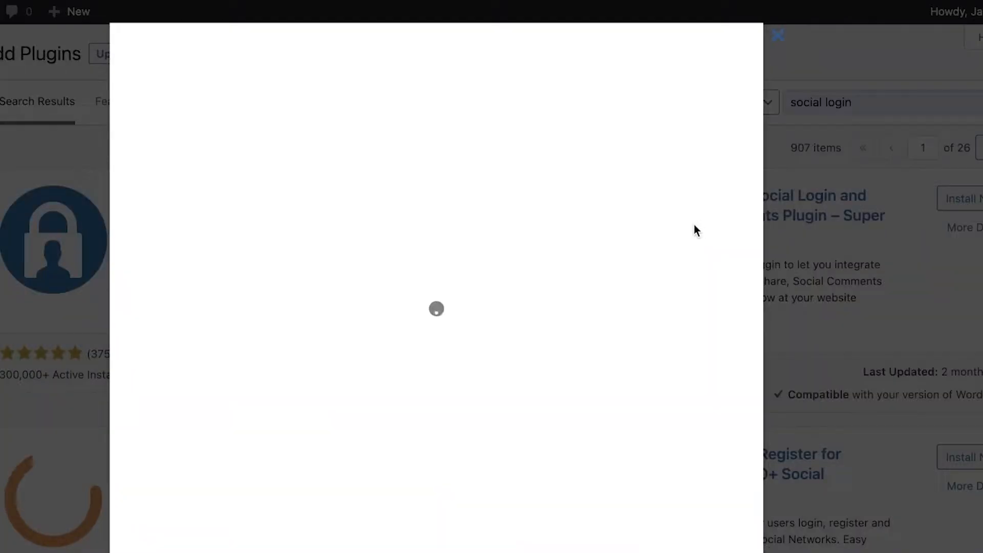
pyautogui.scroll(-1, 452, 298)
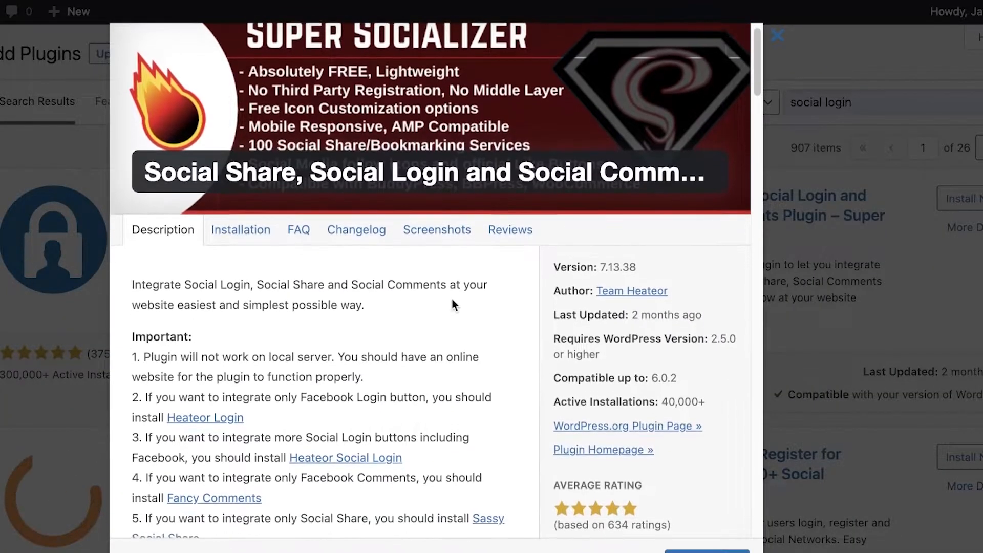
pyautogui.scroll(1, 439, 307)
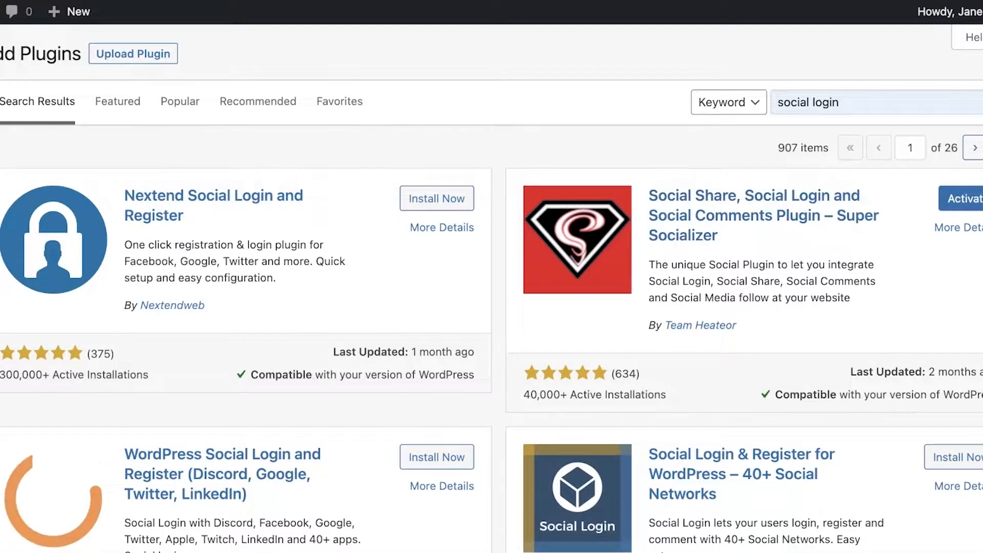
# Step: Activate Super Socializer from the list of installed plugins
pyautogui.click(19, 471)
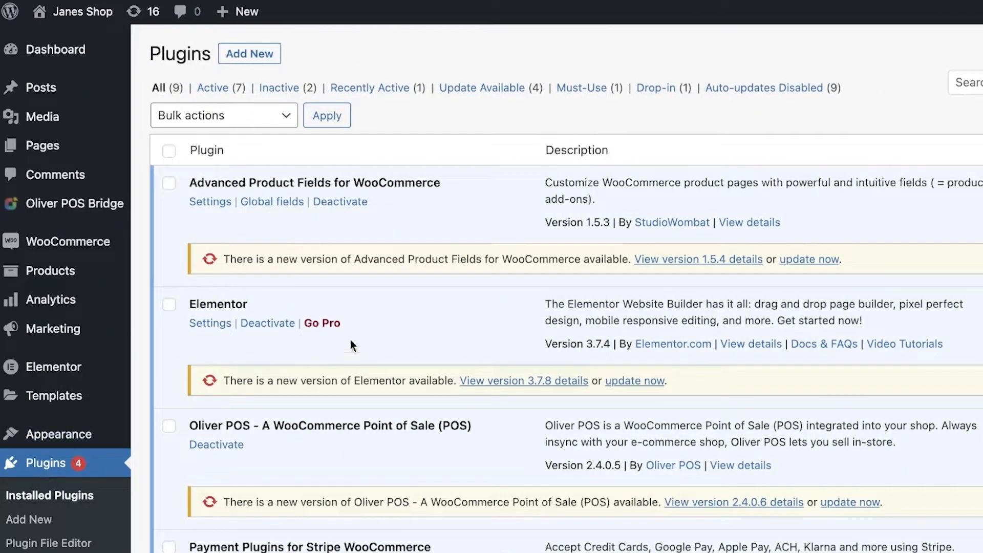
pyautogui.scroll(-6, 425, 313)
pyautogui.scroll(-4, 451, 315)
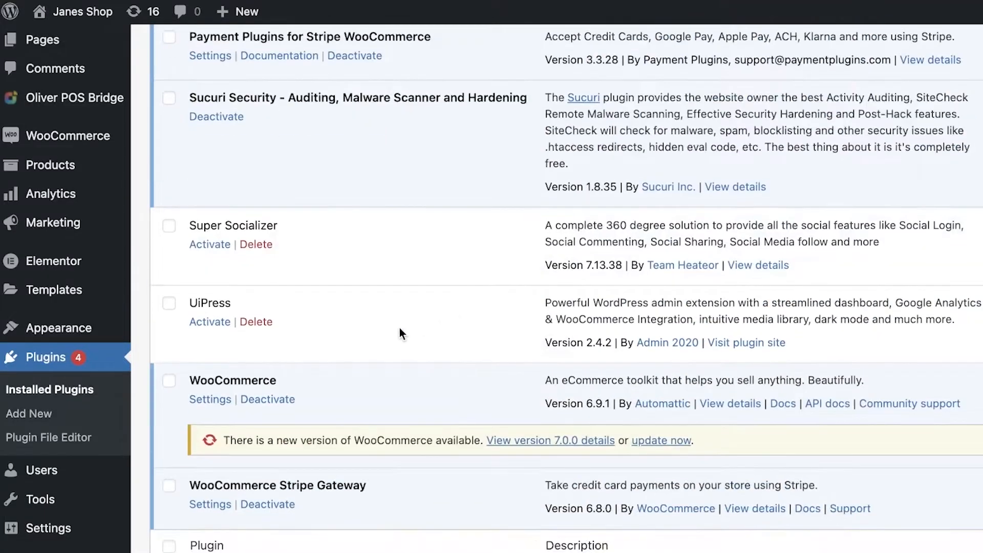
pyautogui.scroll(1, 400, 342)
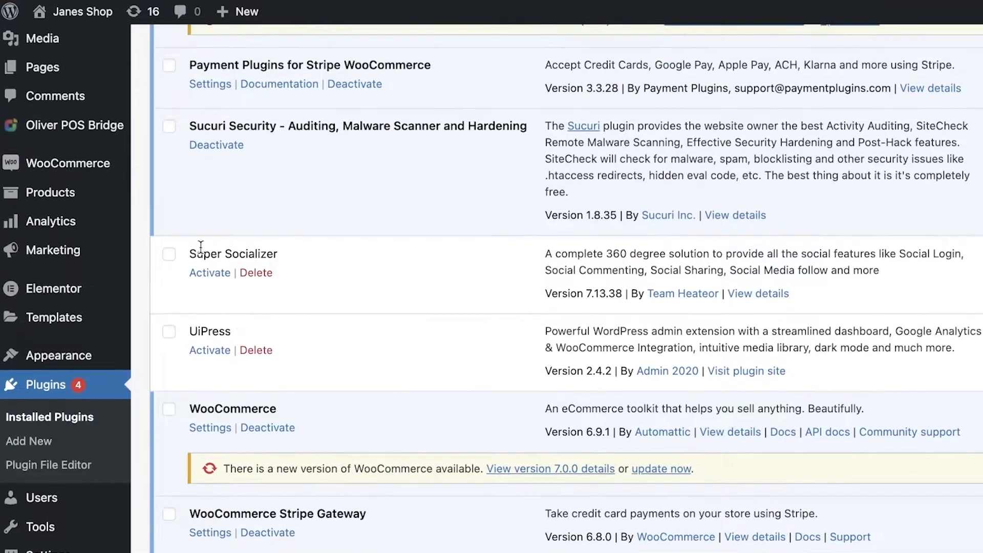
pyautogui.click(211, 276)
# Step: Open the settings of the Super Socializer plugin from its entry among the installed plugins
pyautogui.scroll(-12, 382, 251)
pyautogui.scroll(12, 382, 251)
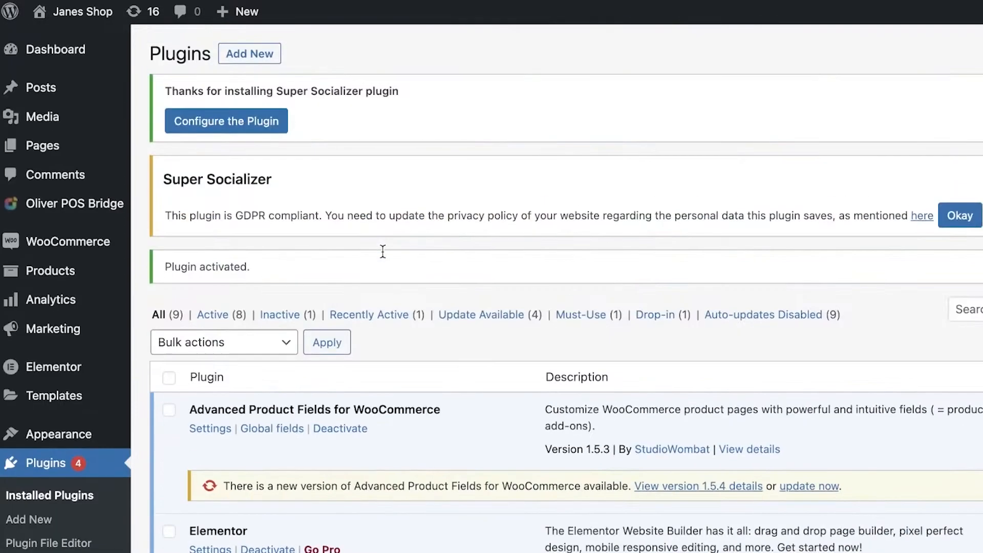
pyautogui.scroll(-12, 281, 176)
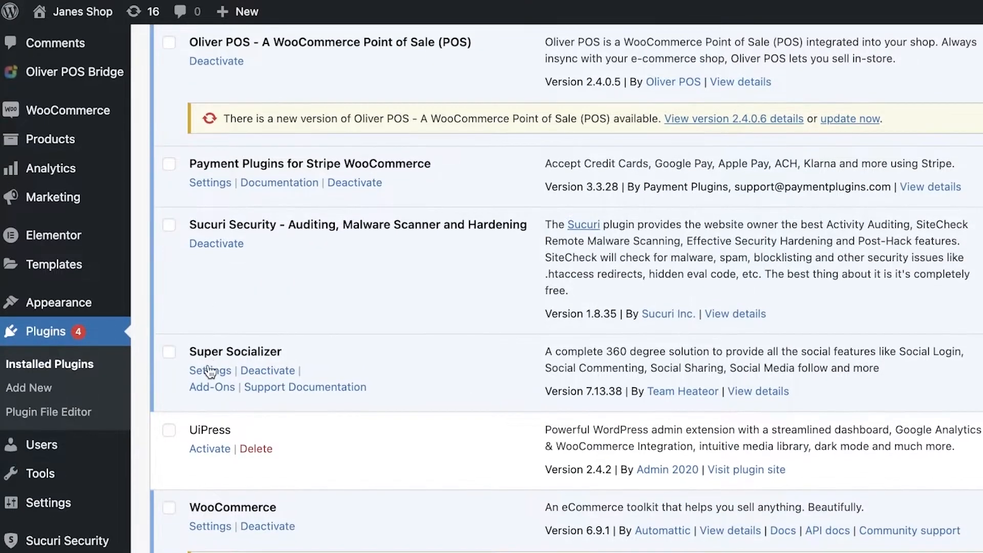
pyautogui.click(209, 379)
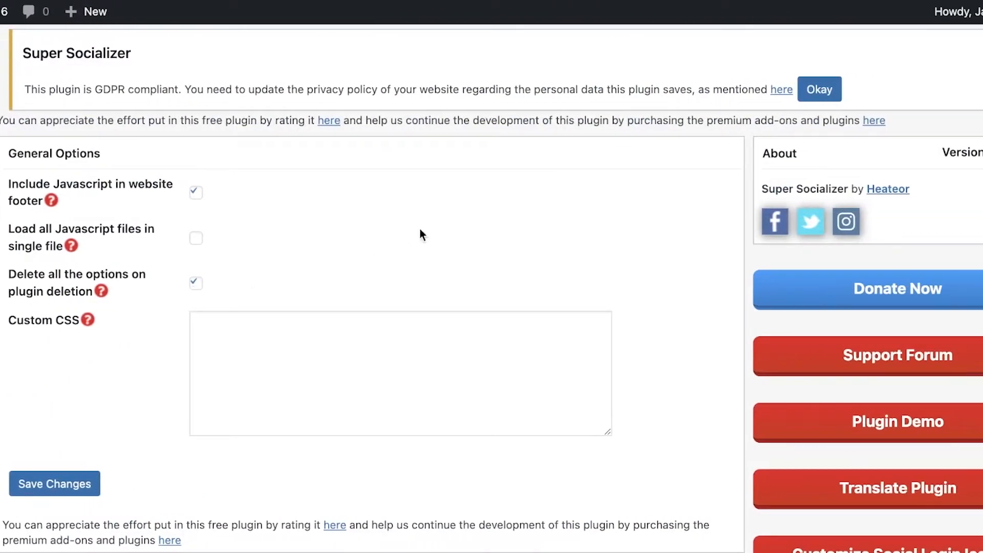
# Step: Examine Super Socializer's General Options, including the Javascript, plugin deletion and Custom CSS settings and the add-on links
pyautogui.scroll(-1, 451, 230)
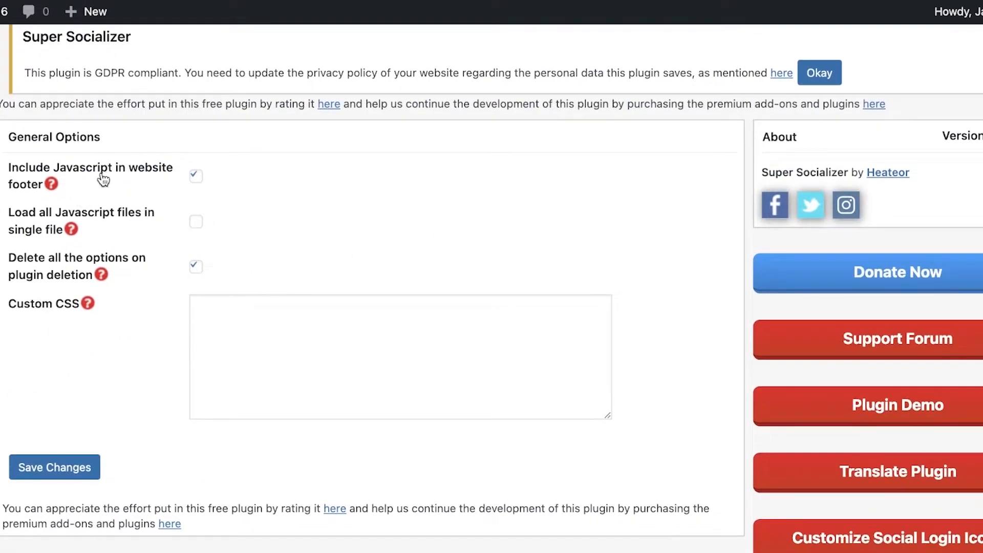
pyautogui.scroll(-2, 105, 174)
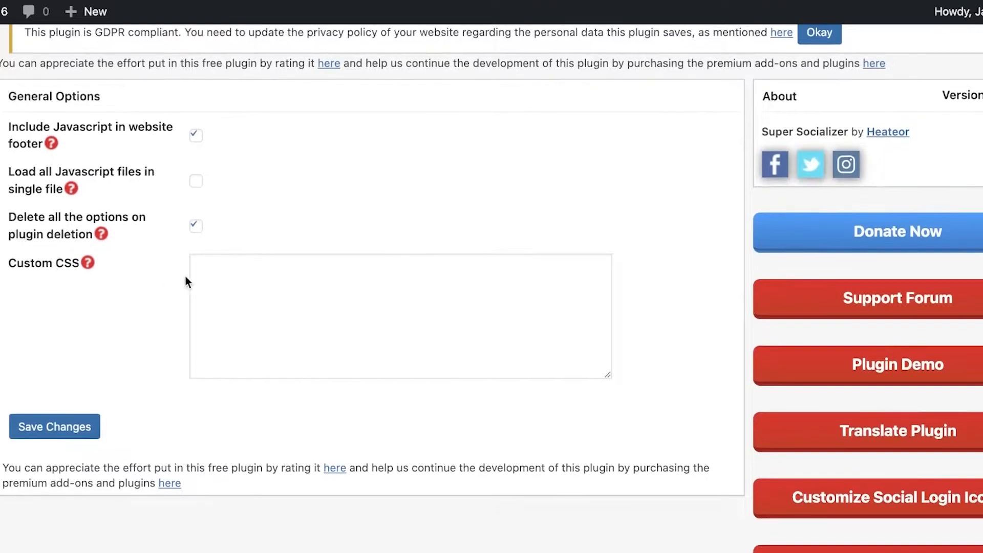
pyautogui.scroll(-10, 663, 267)
pyautogui.scroll(12, 663, 266)
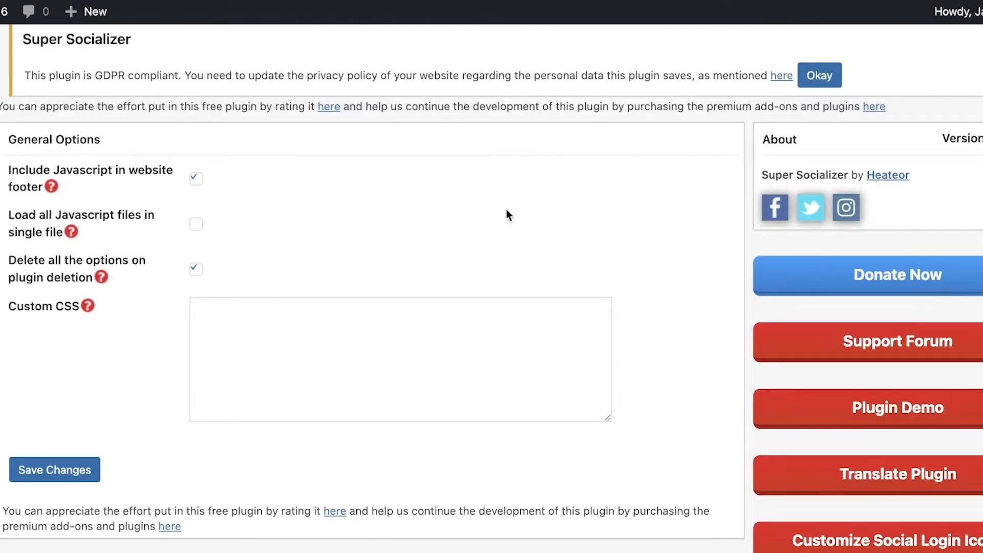
pyautogui.scroll(1, 515, 197)
pyautogui.scroll(-7, 860, 226)
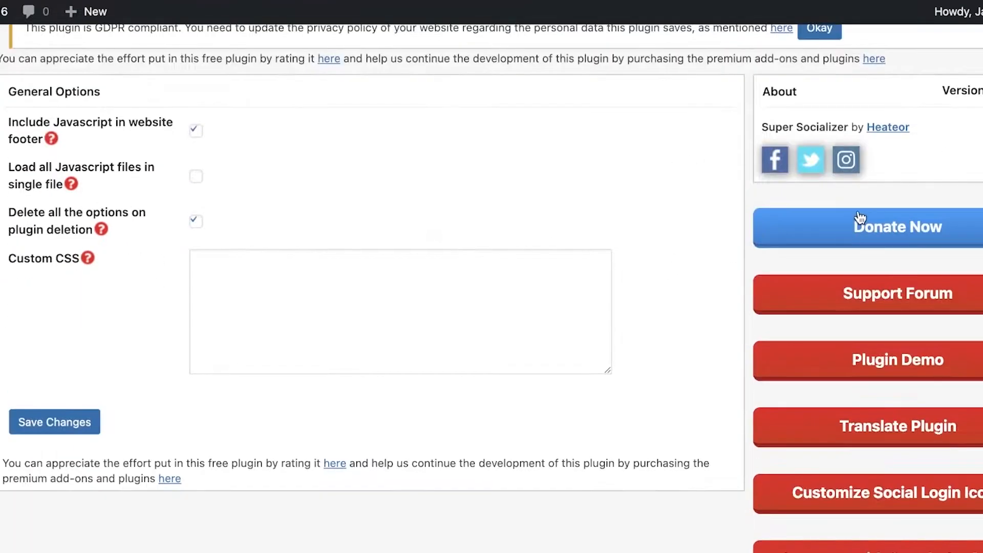
pyautogui.scroll(-20, 880, 261)
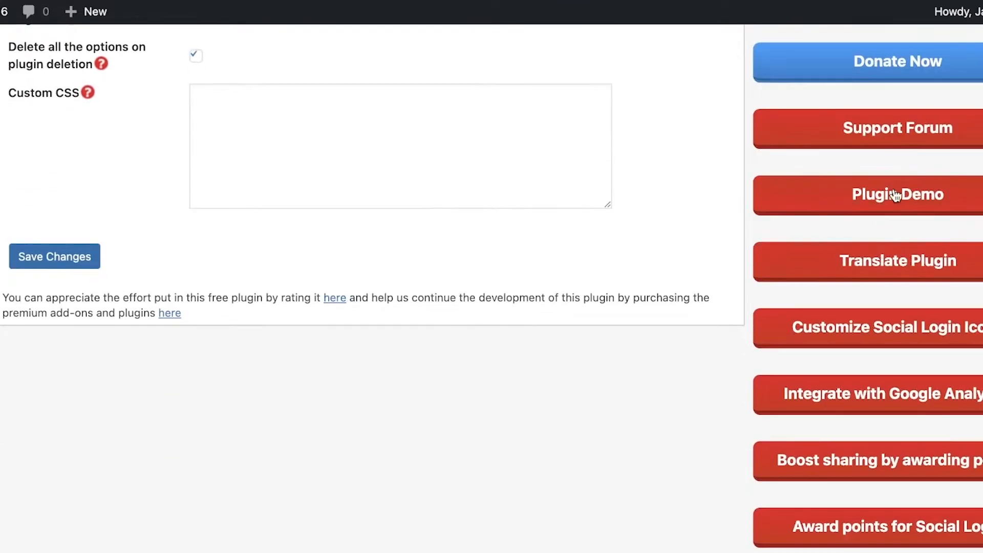
pyautogui.scroll(10, 777, 214)
pyautogui.scroll(20, 388, 239)
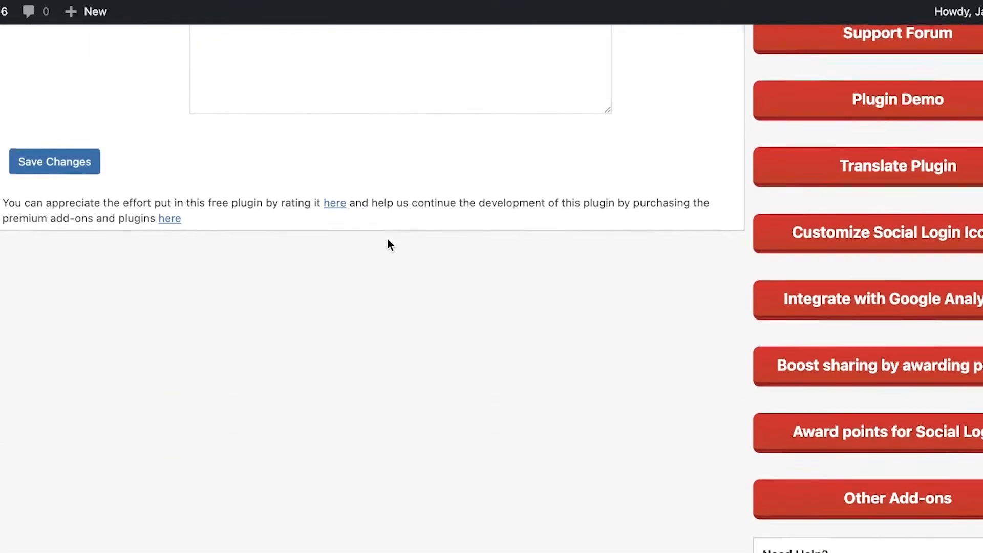
pyautogui.scroll(-20, 272, 281)
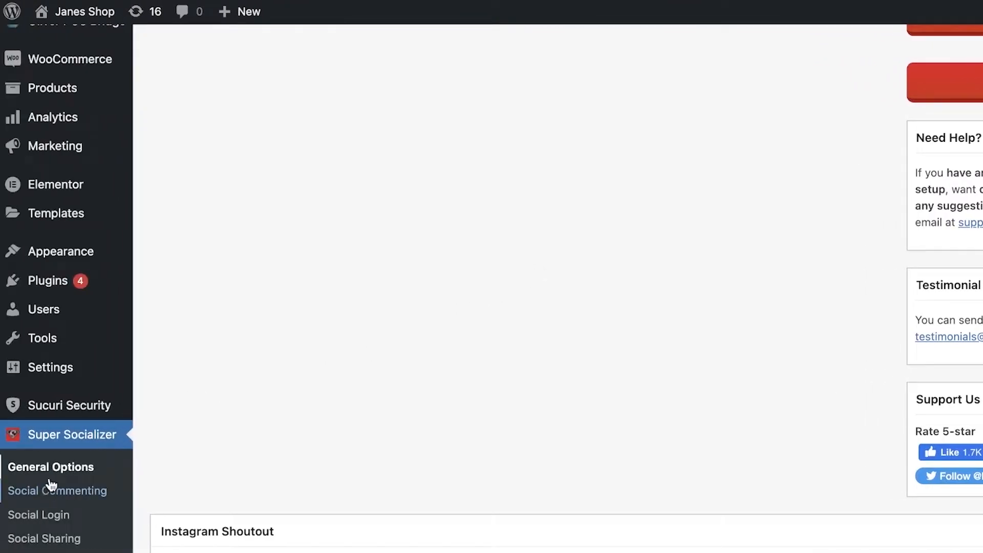
pyautogui.click(59, 468)
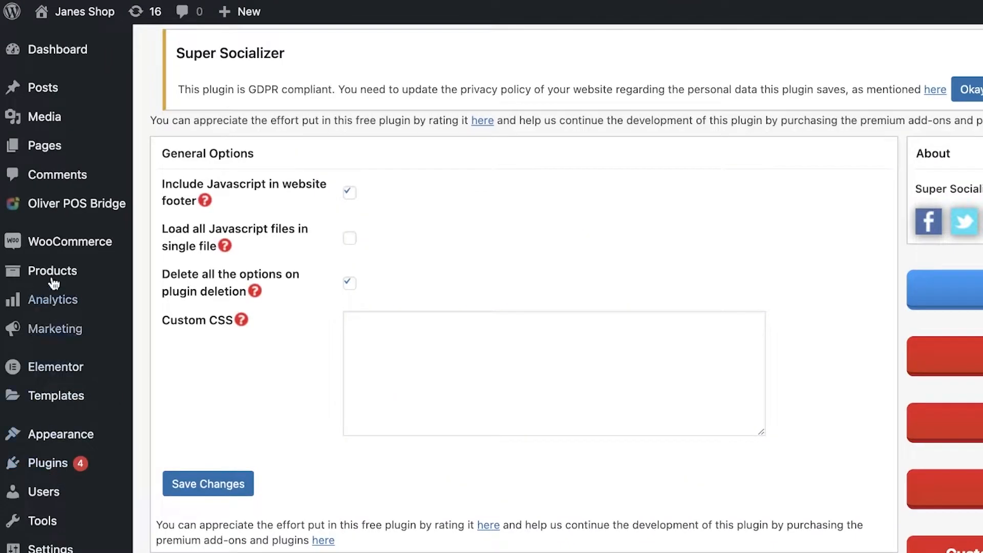
pyautogui.scroll(-7, 51, 205)
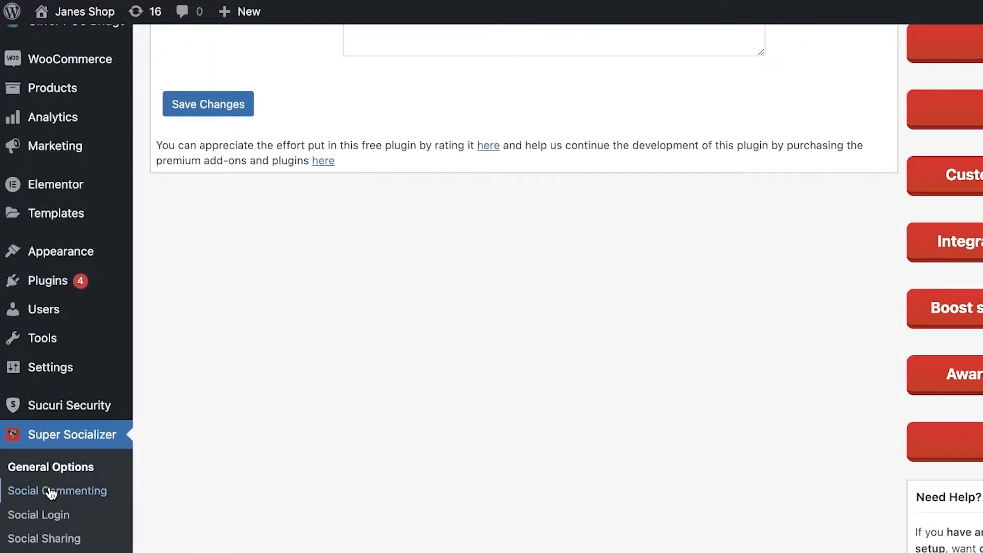
# Step: Open Super Socializer's Social Login settings and enable Social Login under Master Control
pyautogui.click(43, 515)
pyautogui.click(349, 189)
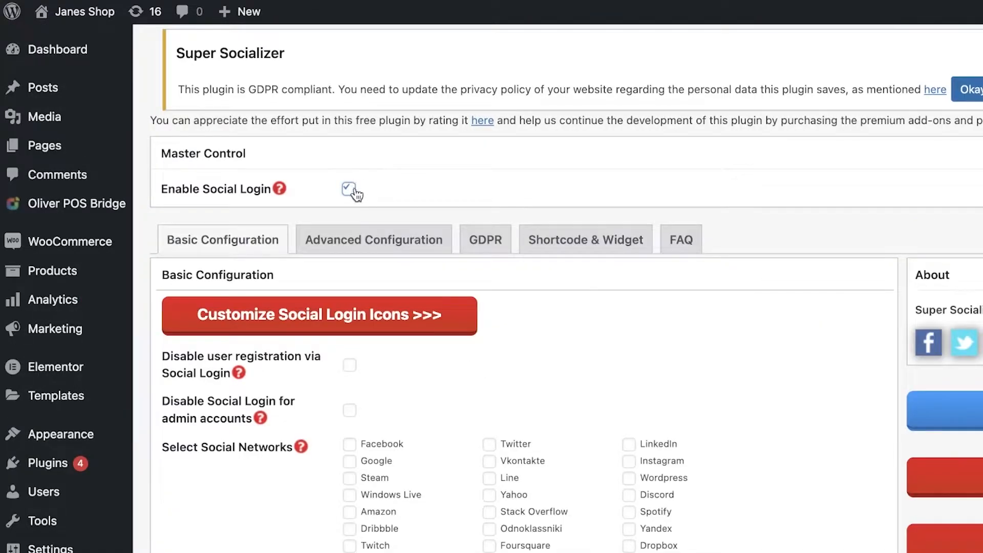
pyautogui.click(347, 189)
pyautogui.click(348, 189)
pyautogui.scroll(-3, 338, 221)
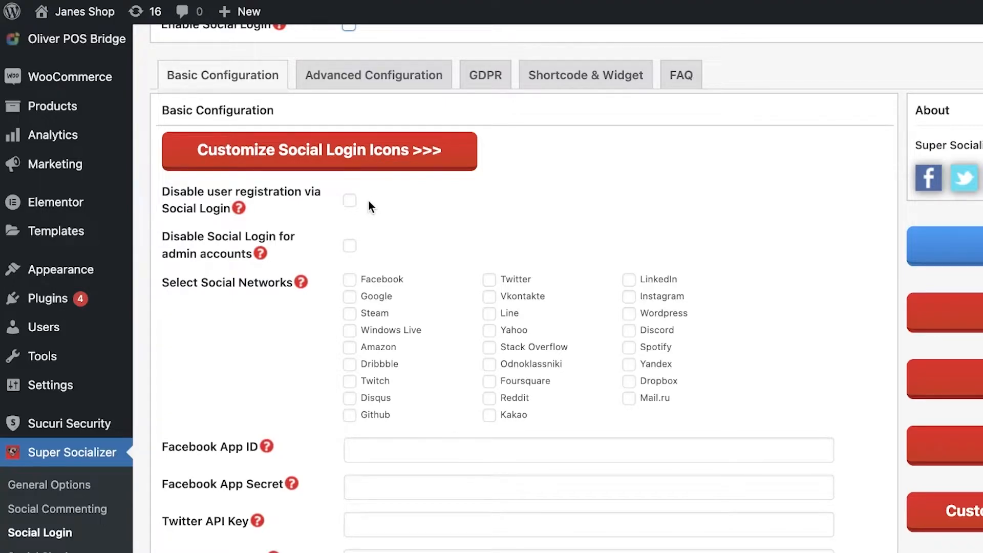
# Step: Disable Social Login for admin accounts in the Basic Configuration
pyautogui.scroll(-1, 323, 214)
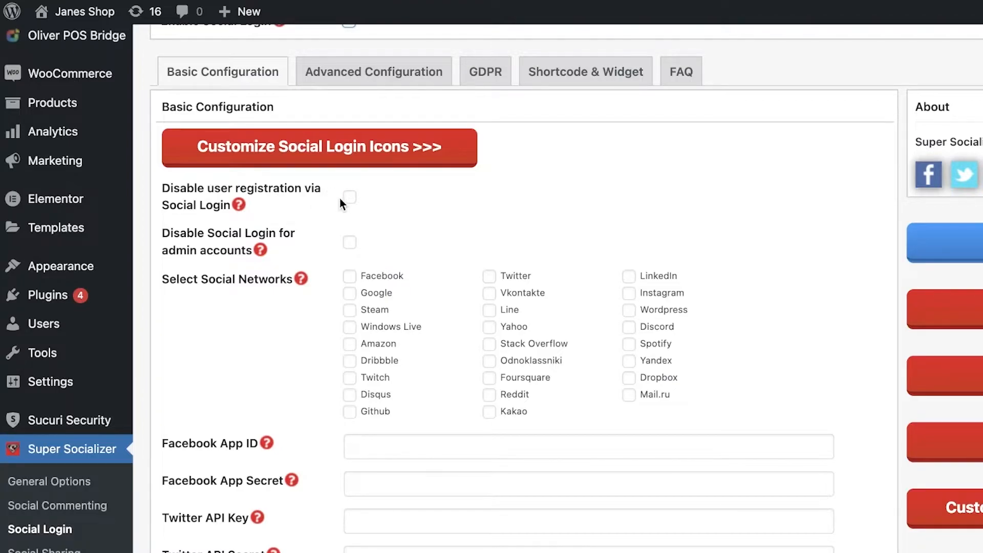
pyautogui.scroll(-3, 324, 231)
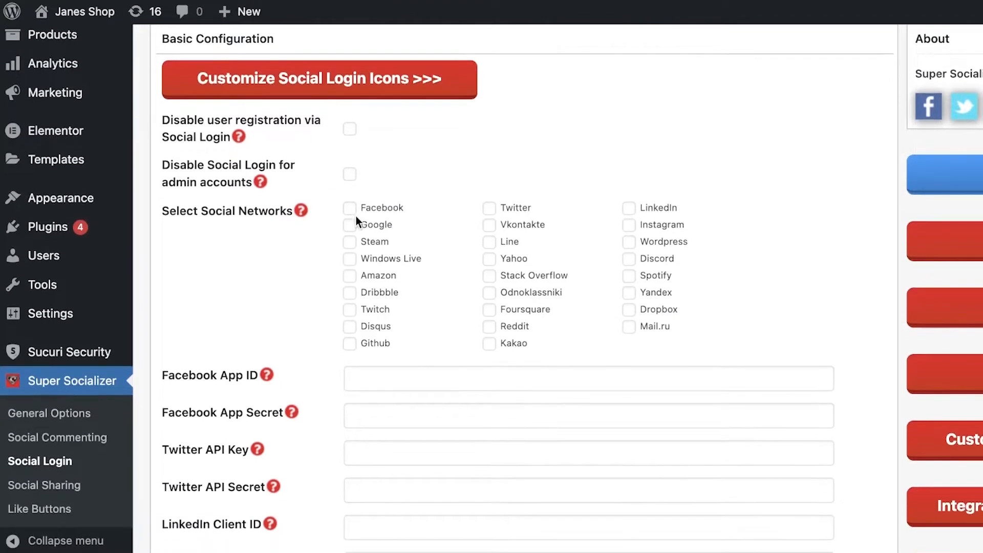
pyautogui.click(355, 175)
# Step: Select Facebook and Google as the social networks for login
pyautogui.scroll(-2, 311, 204)
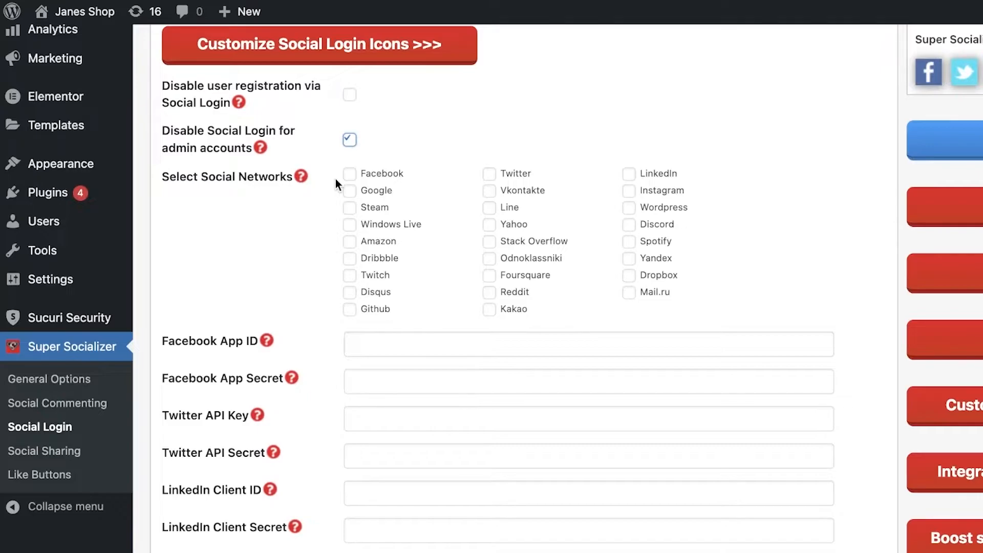
pyautogui.click(348, 175)
pyautogui.click(352, 191)
# Step: Examine the app ID, API key and secret fields of the social networks in the Basic Configuration
pyautogui.scroll(-2, 460, 149)
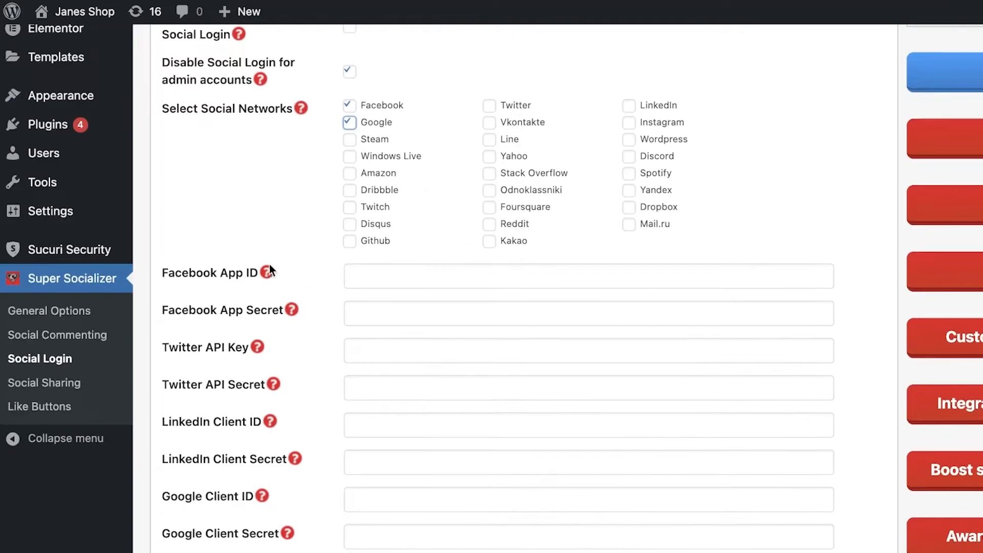
pyautogui.scroll(-10, 307, 226)
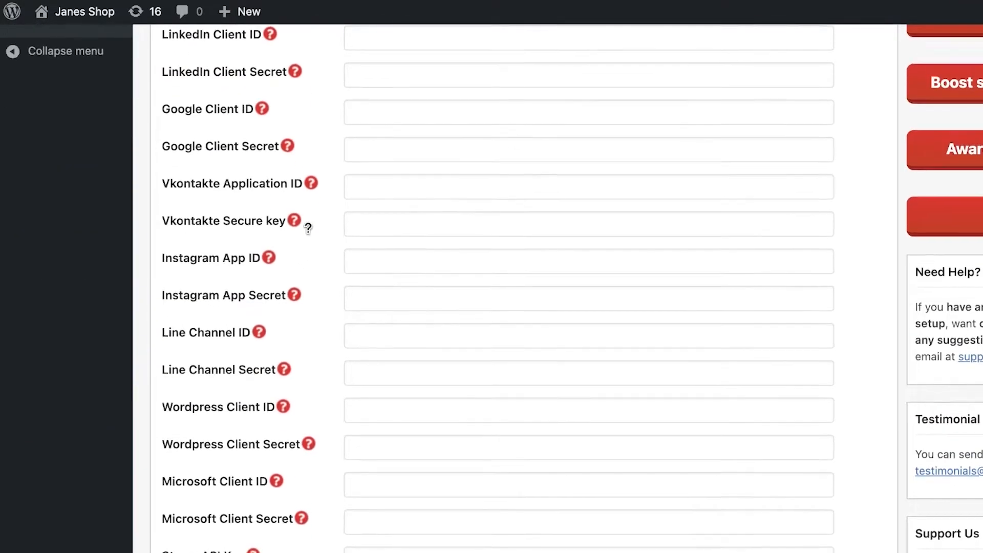
pyautogui.scroll(-20, 308, 228)
pyautogui.click(209, 454)
pyautogui.click(417, 157)
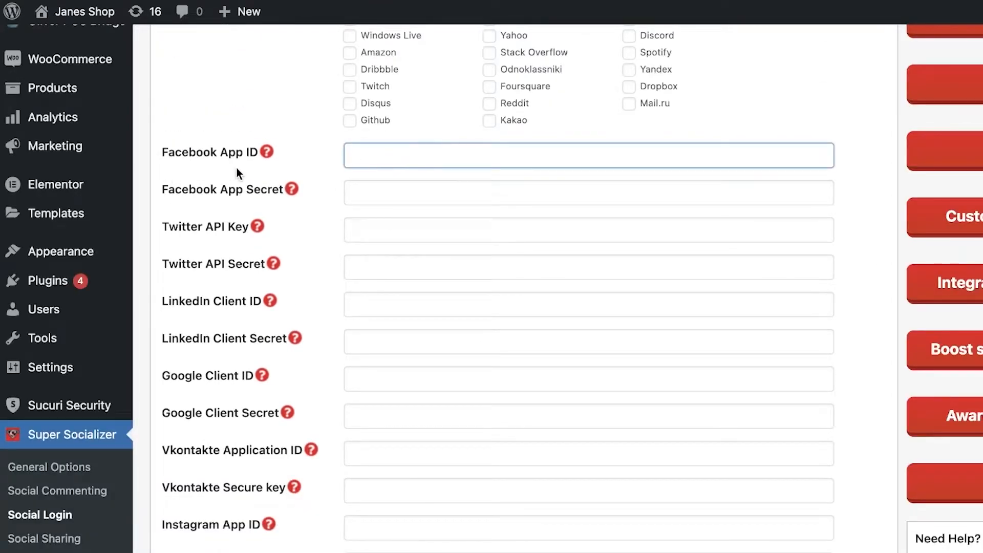
pyautogui.click(367, 195)
pyautogui.scroll(4, 409, 191)
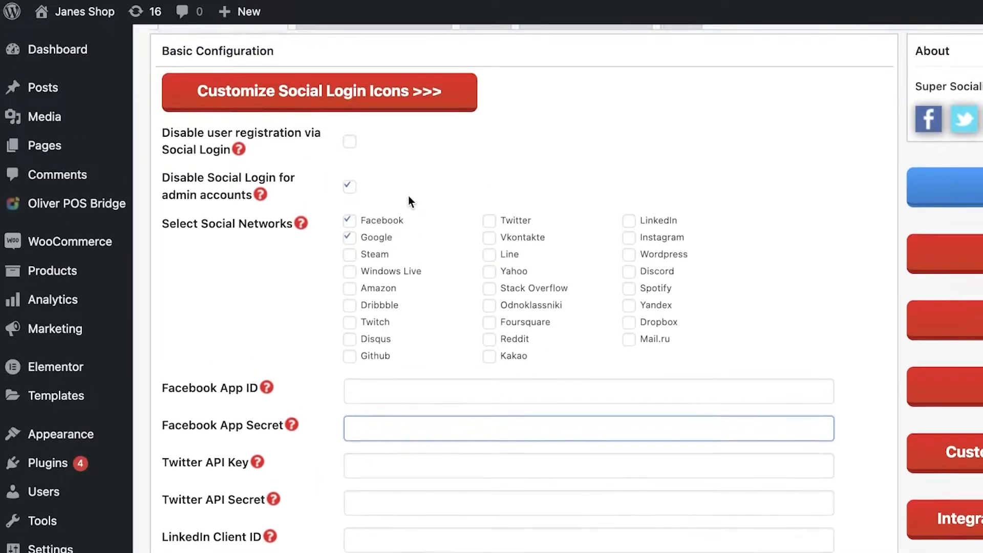
pyautogui.scroll(-6, 407, 202)
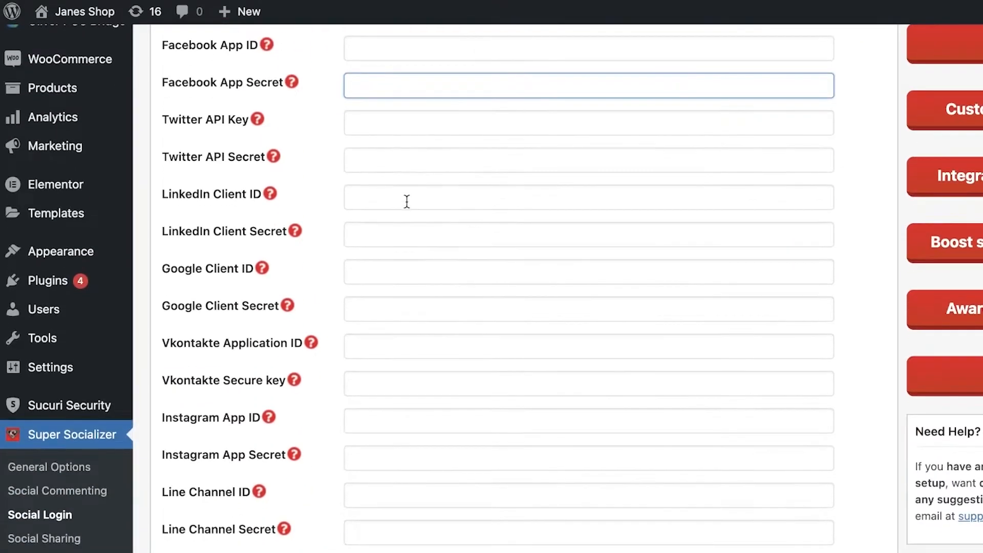
pyautogui.scroll(-10, 407, 203)
pyautogui.scroll(12, 265, 204)
pyautogui.click(826, 136)
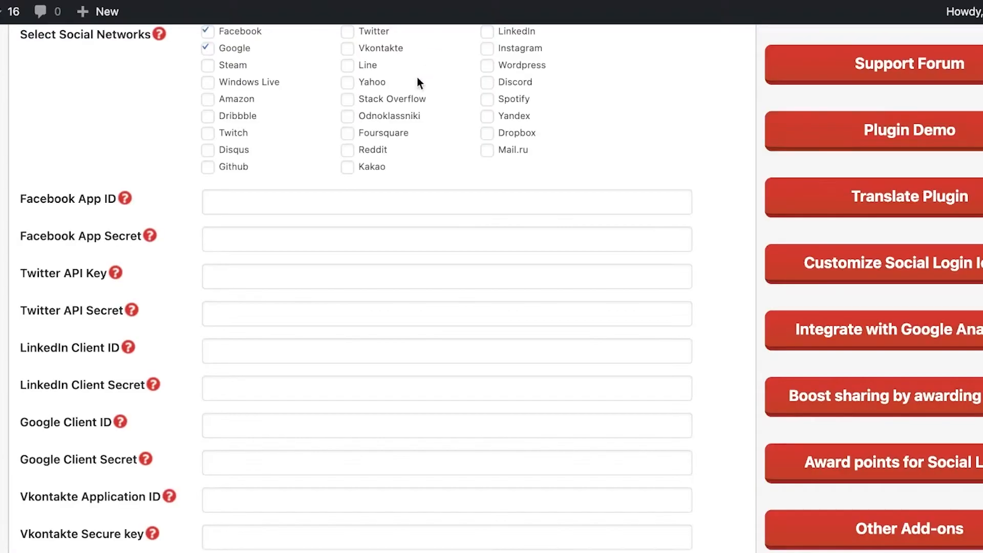
pyautogui.scroll(-8, 417, 81)
pyautogui.scroll(9, 369, 127)
pyautogui.scroll(-2, 369, 193)
pyautogui.scroll(-5, 379, 117)
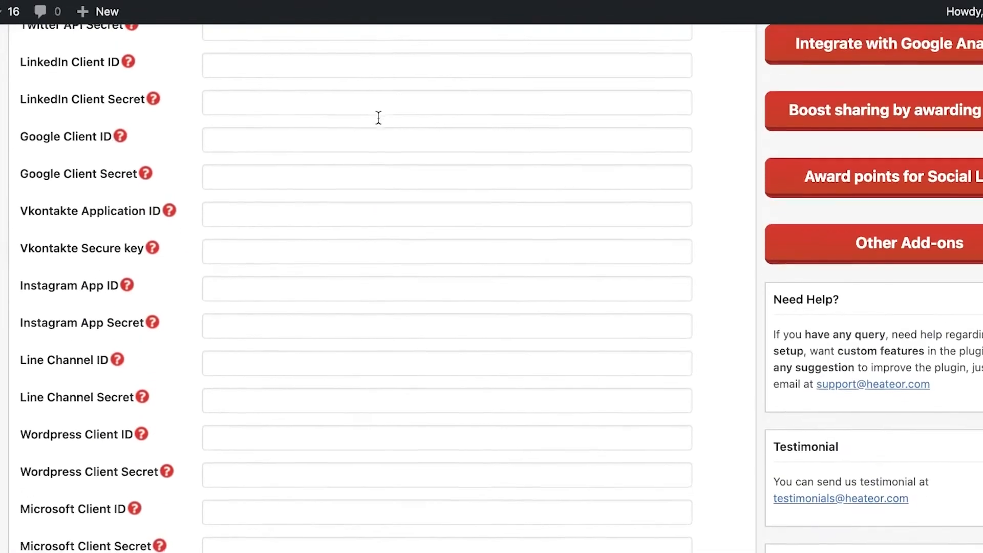
pyautogui.scroll(4, 784, 59)
pyautogui.scroll(1, 739, 93)
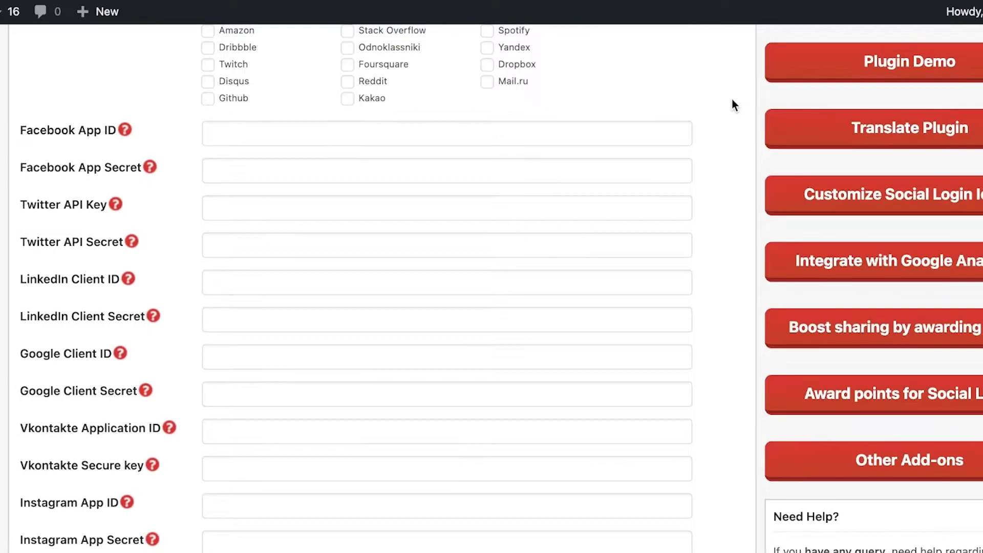
pyautogui.scroll(-1, 458, 88)
pyautogui.scroll(1, 460, 88)
pyautogui.scroll(5, 460, 88)
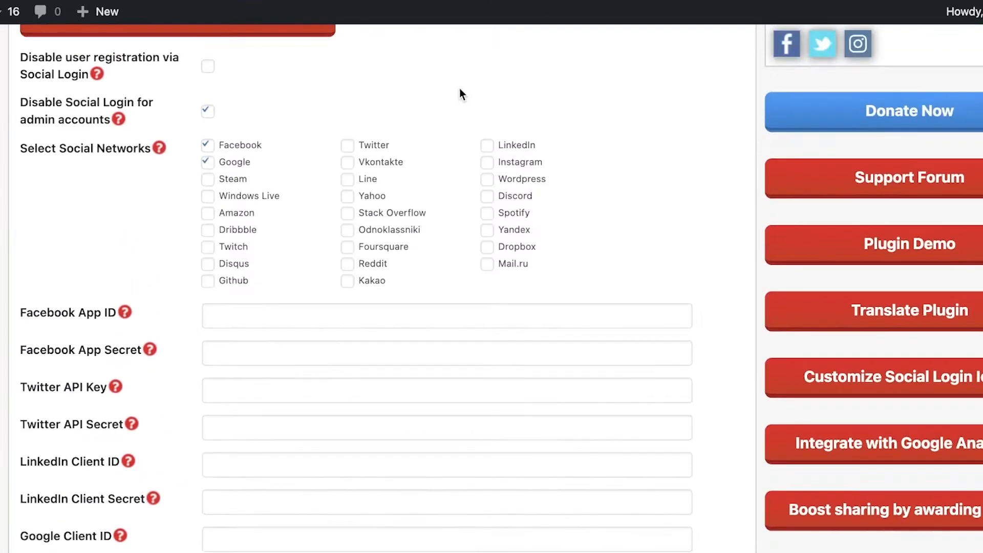
# Step: Review the Facebook App ID help with its documentation link and the site URL it provides
pyautogui.scroll(-1, 459, 88)
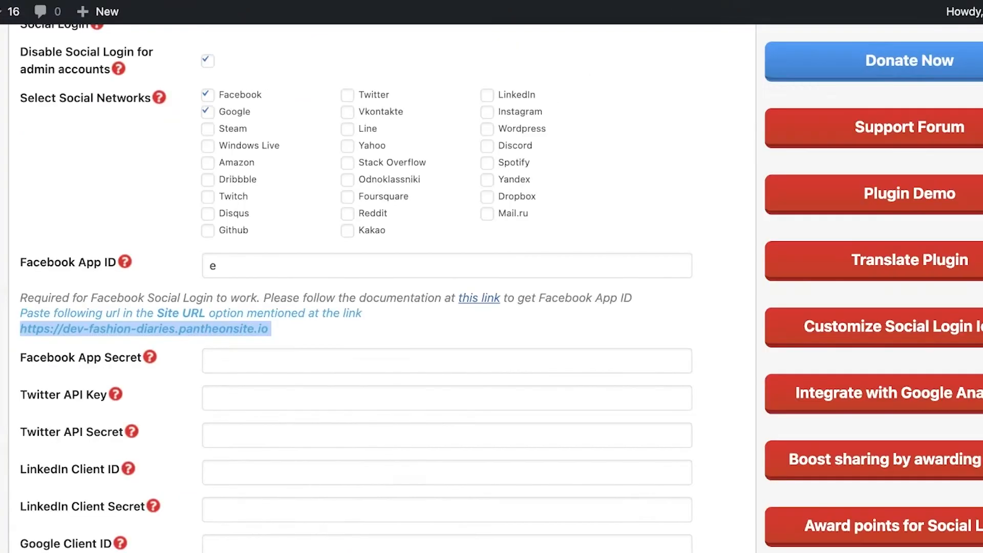
pyautogui.scroll(1, 678, 109)
pyautogui.scroll(8, 678, 109)
pyautogui.scroll(-8, 639, 146)
pyautogui.click(279, 343)
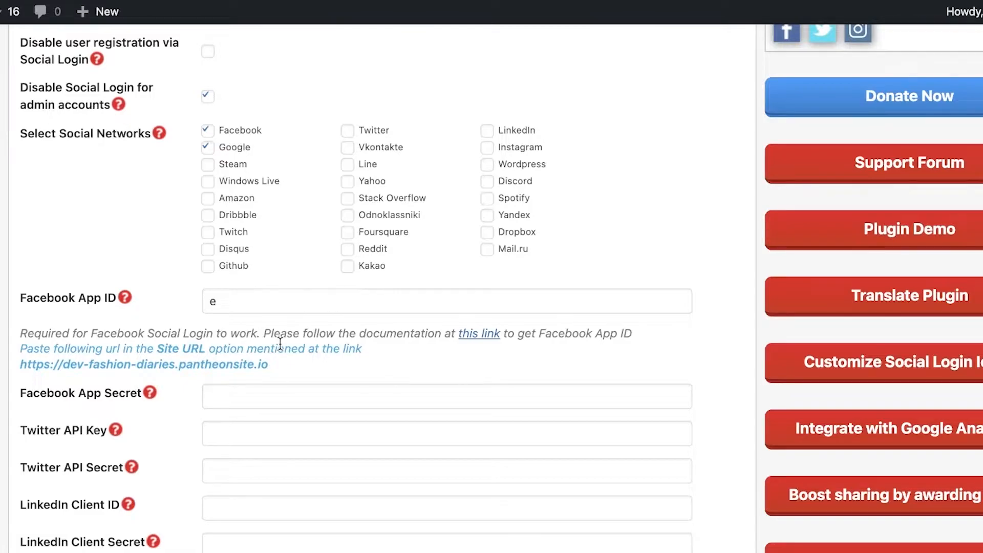
pyautogui.scroll(-8, 281, 338)
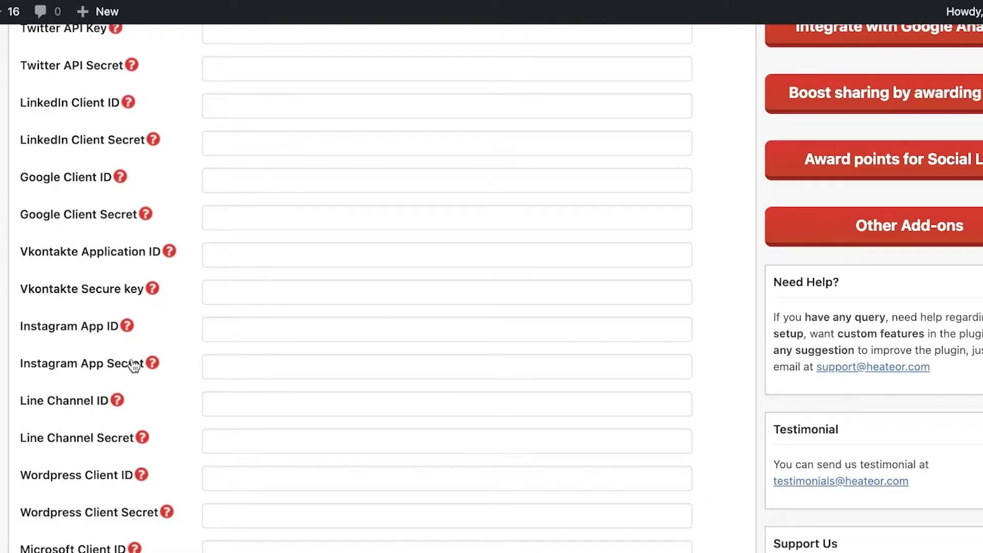
pyautogui.scroll(7, 450, 164)
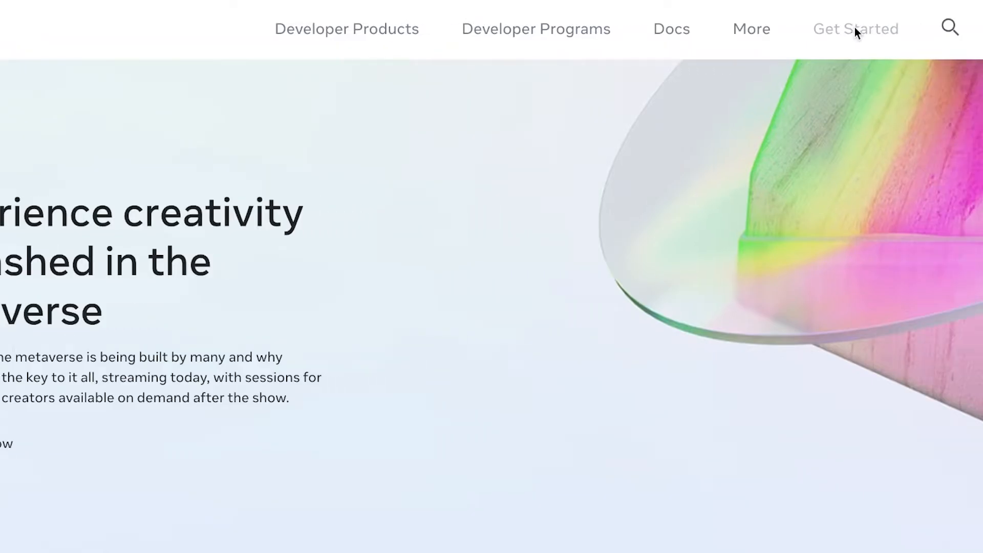
# Step: Switch to the Meta developer site and open its Get Started process
pyautogui.click(855, 29)
pyautogui.click(793, 377)
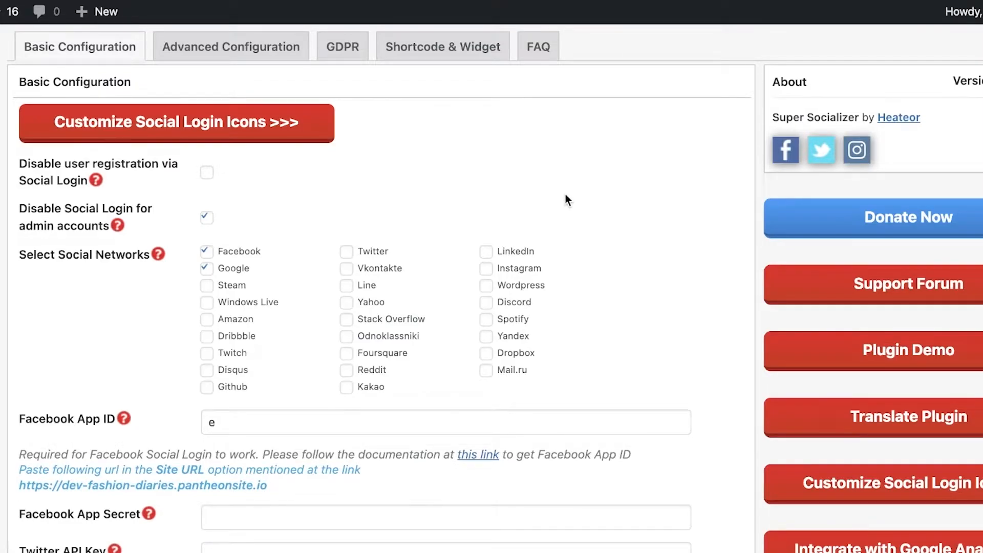
# Step: Return to Super Socializer's Social Login settings and review the Facebook and Google credential fields
pyautogui.scroll(-5, 567, 195)
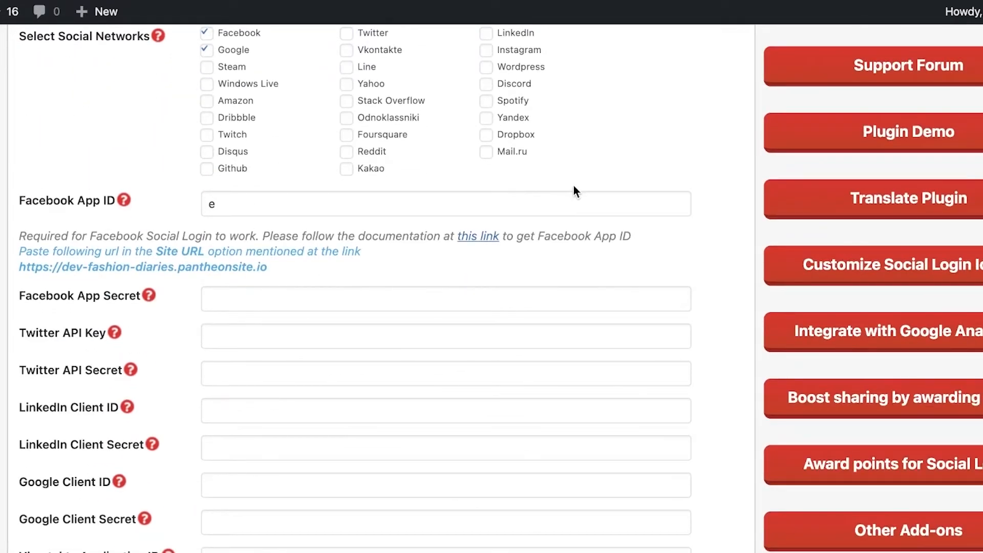
pyautogui.scroll(-4, 587, 50)
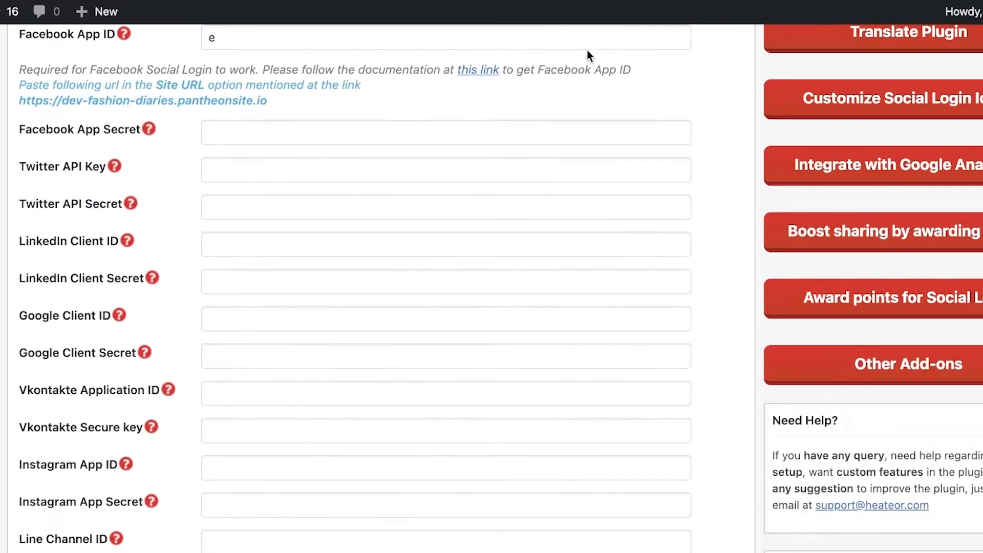
pyautogui.scroll(3, 291, 136)
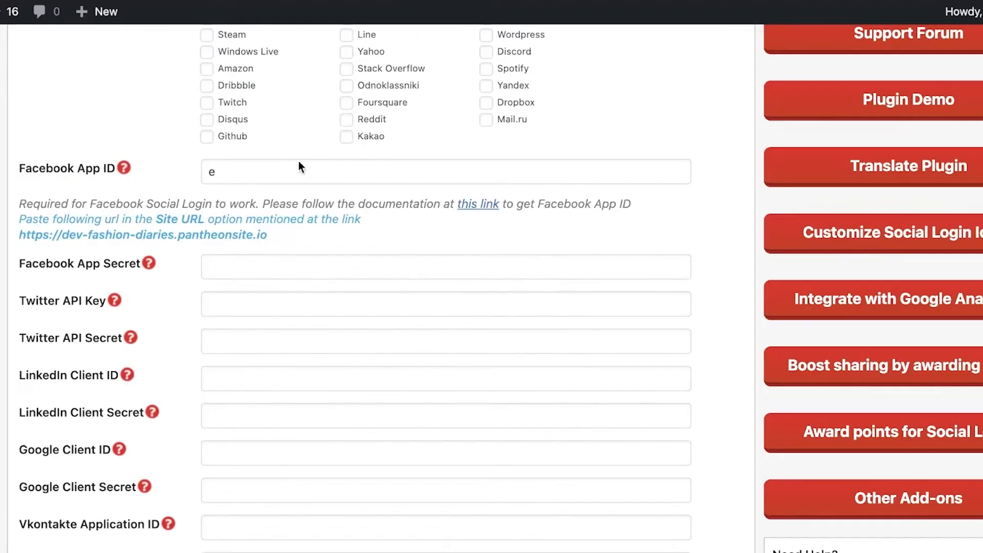
pyautogui.scroll(-2, 272, 149)
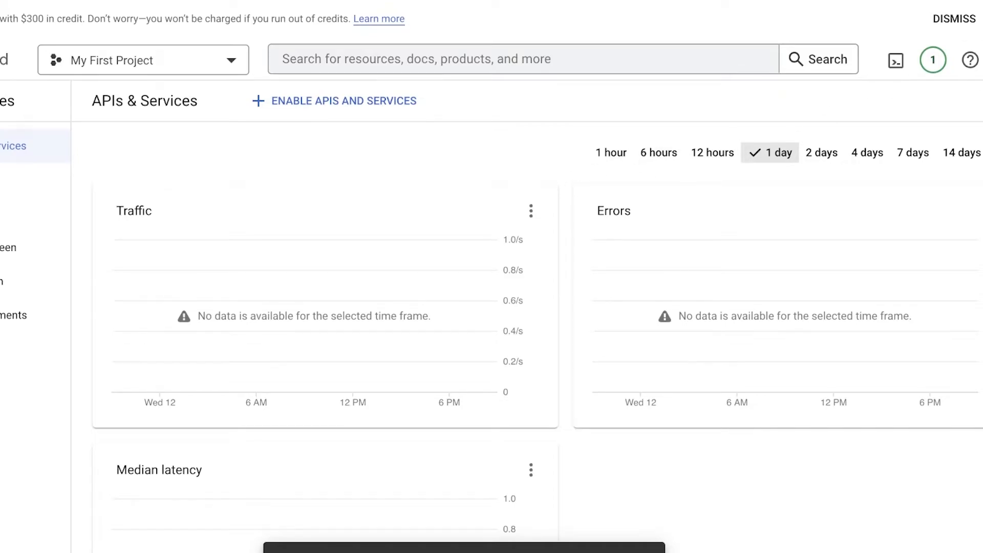
# Step: Switch to Google Cloud's APIs & Services and create an OAuth consent screen with the External user type
pyautogui.click(955, 23)
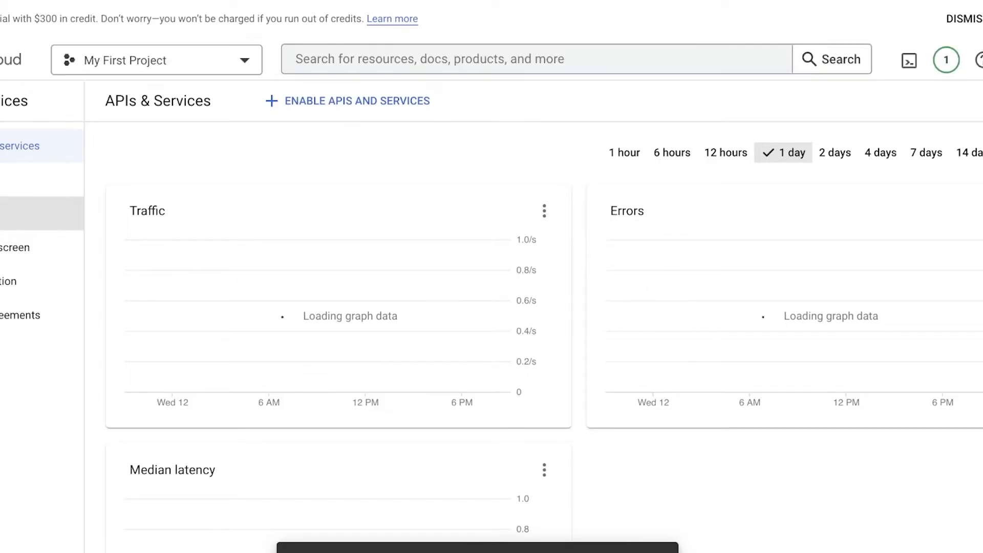
pyautogui.click(61, 260)
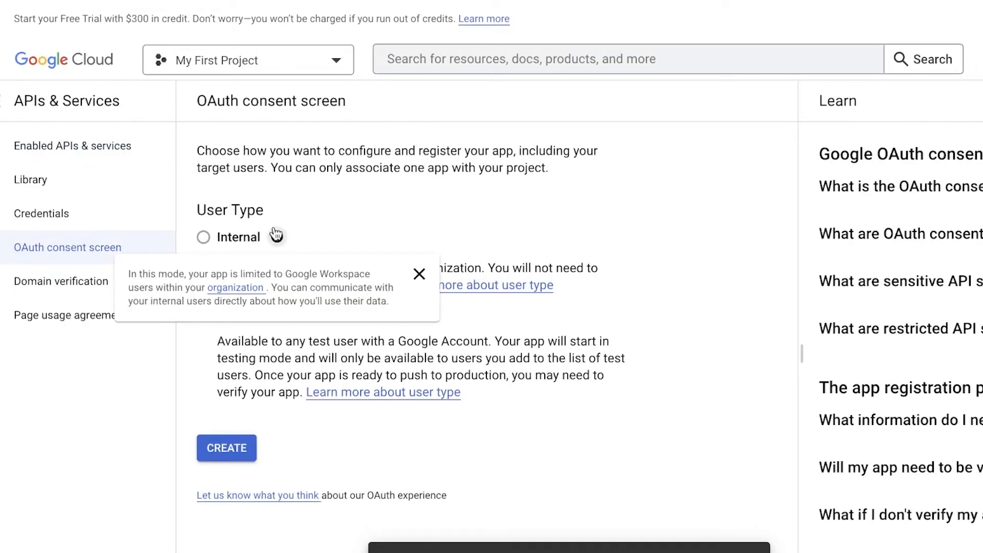
pyautogui.click(203, 321)
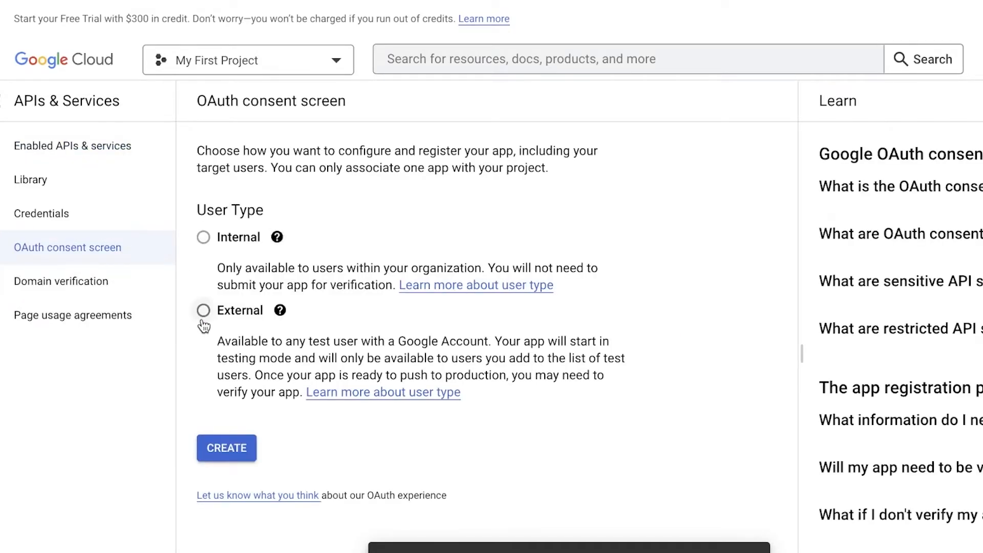
pyautogui.click(239, 455)
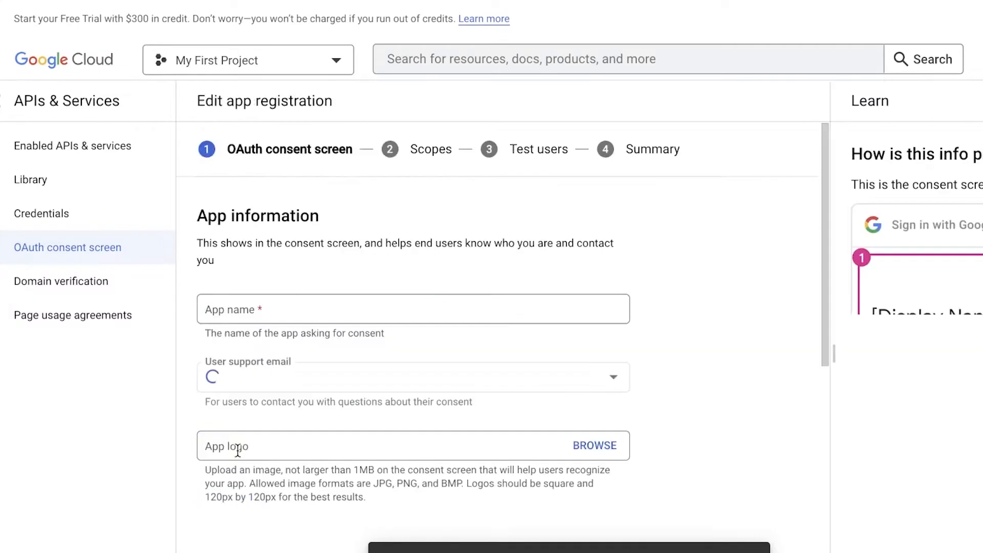
# Step: Set the app name to Wordpress and choose the account's address as the user support email
pyautogui.click(304, 306)
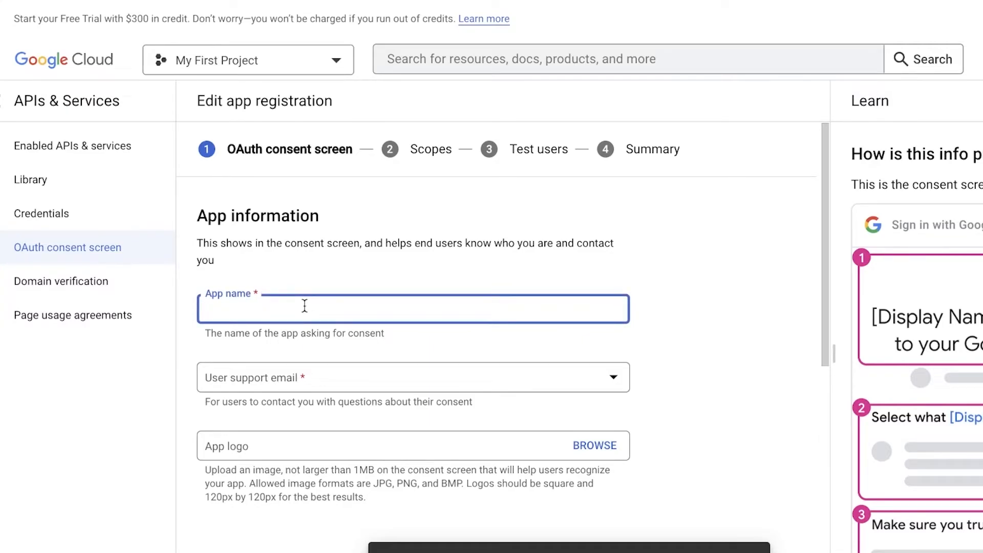
pyautogui.write('Wordpress')
pyautogui.click(551, 379)
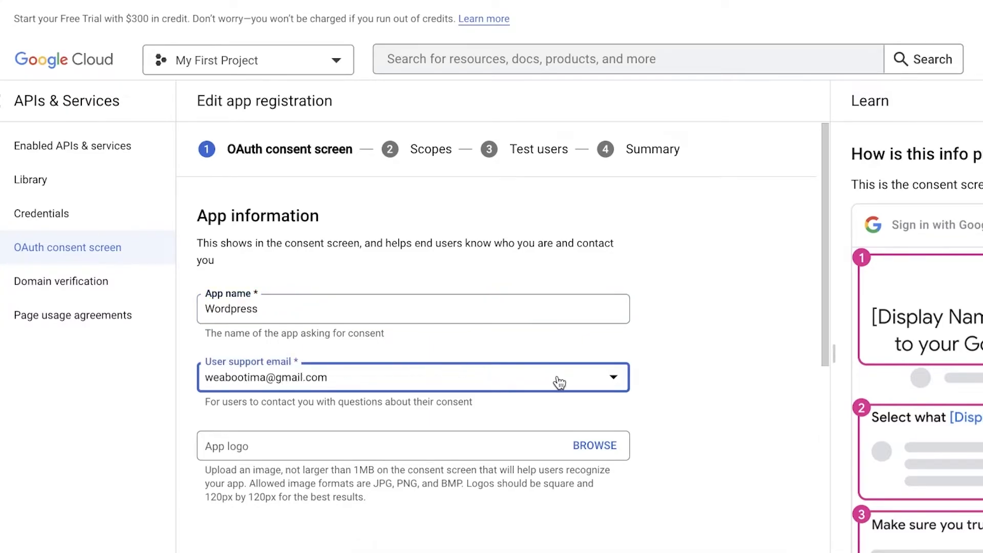
pyautogui.scroll(-3, 512, 359)
pyautogui.scroll(-3, 523, 268)
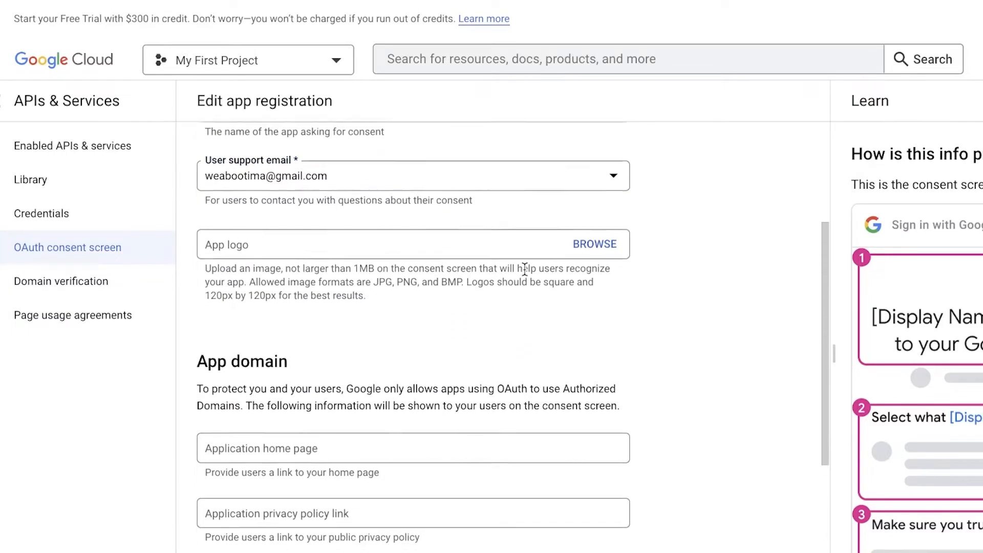
pyautogui.scroll(-3, 525, 269)
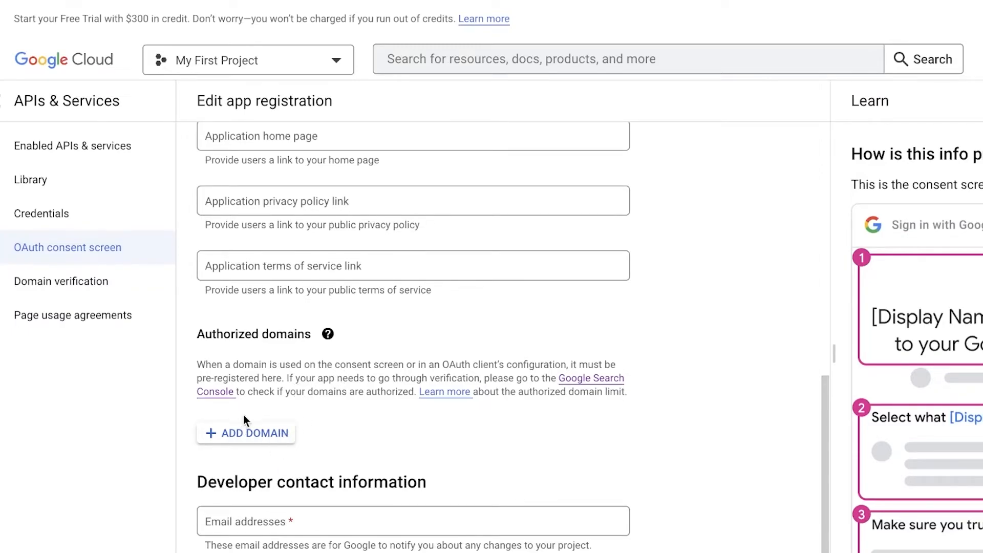
pyautogui.click(246, 435)
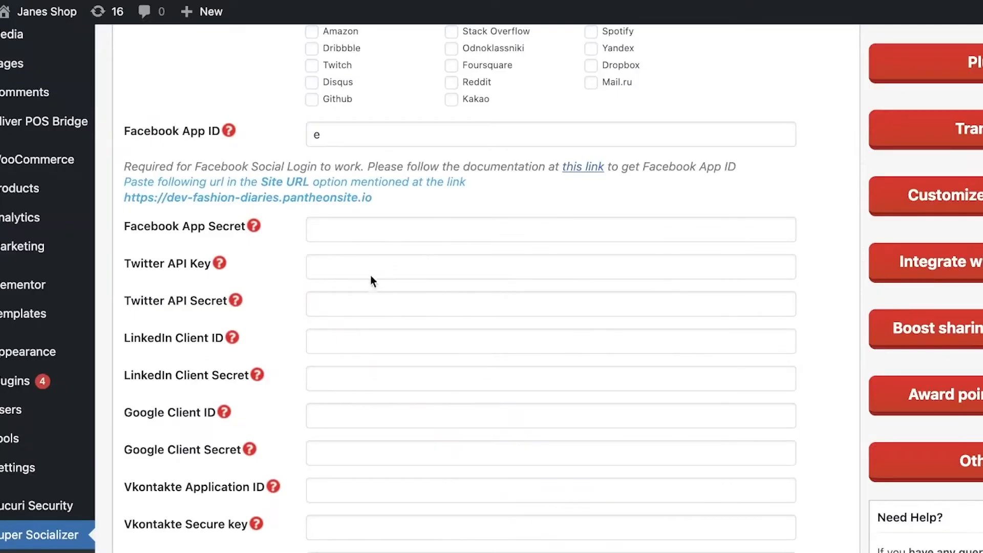
pyautogui.tripleClick(326, 199)
pyautogui.rightClick(325, 197)
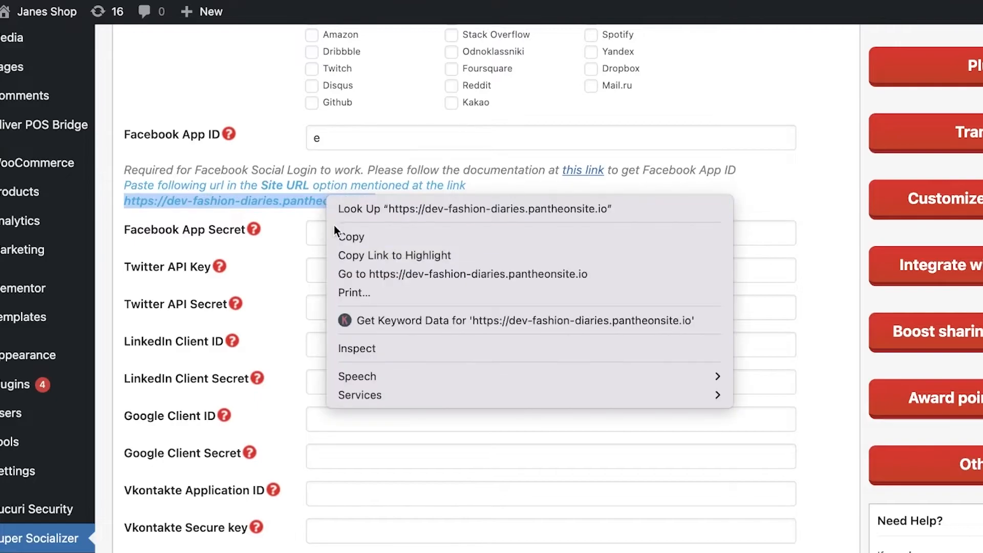
pyautogui.click(358, 214)
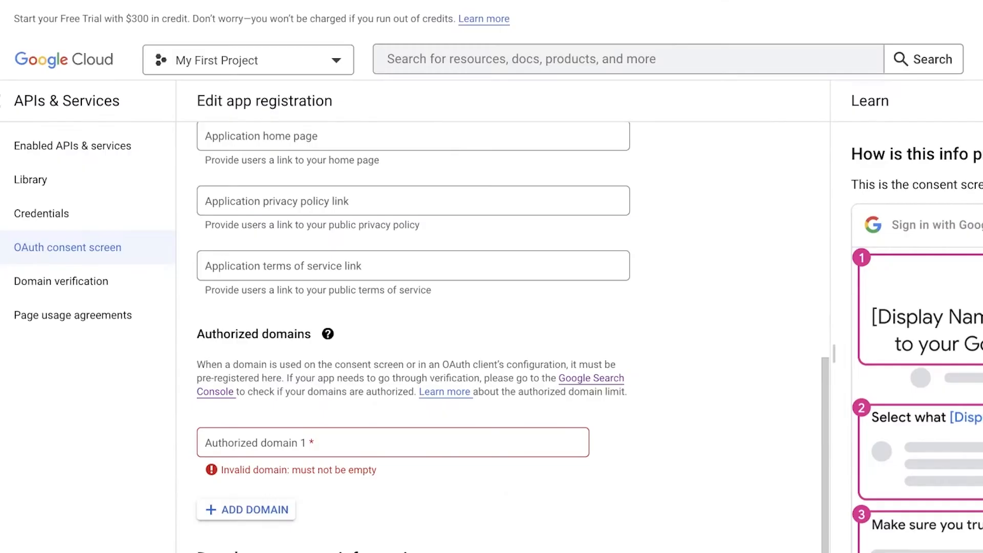
pyautogui.click(295, 443)
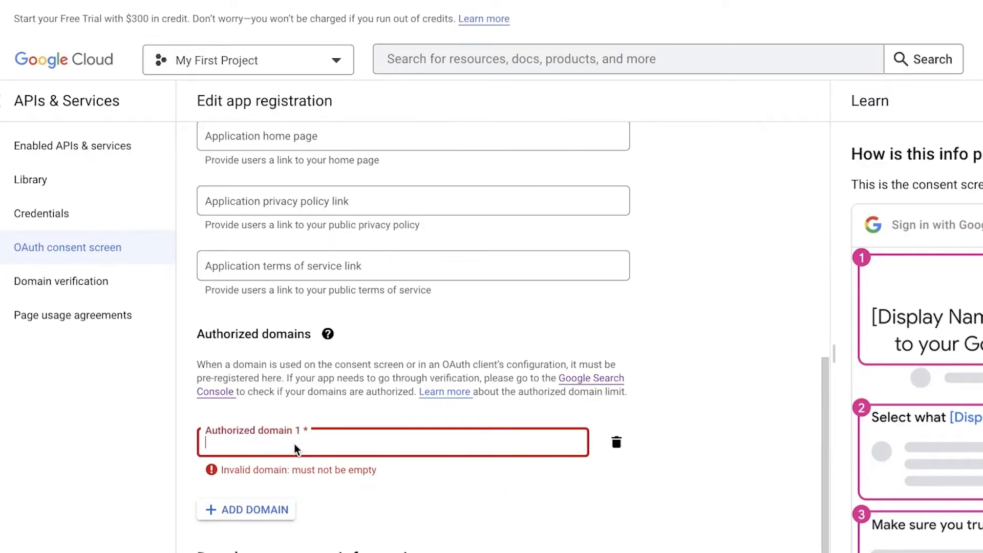
pyautogui.rightClick(296, 443)
pyautogui.click(323, 501)
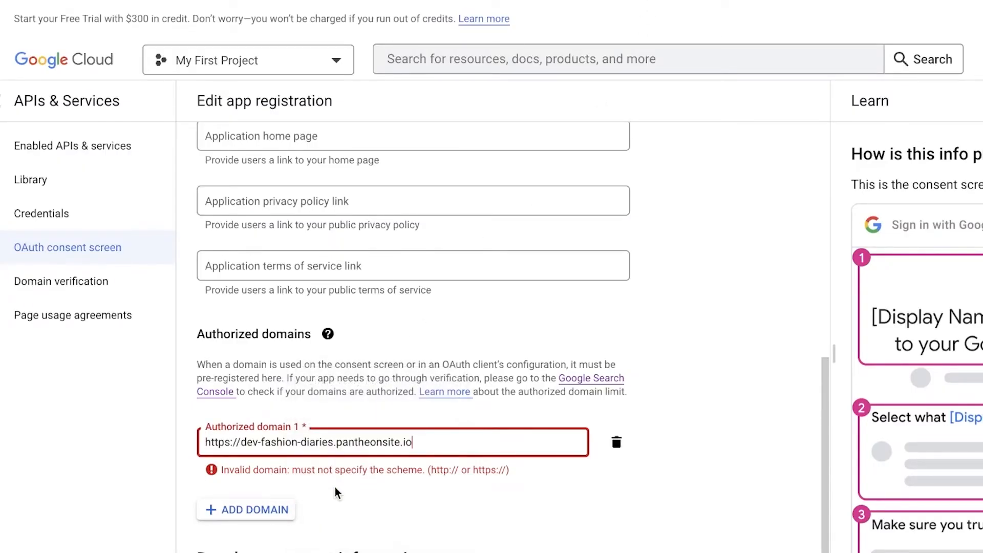
pyautogui.moveTo(242, 443); pyautogui.dragTo(177, 447)
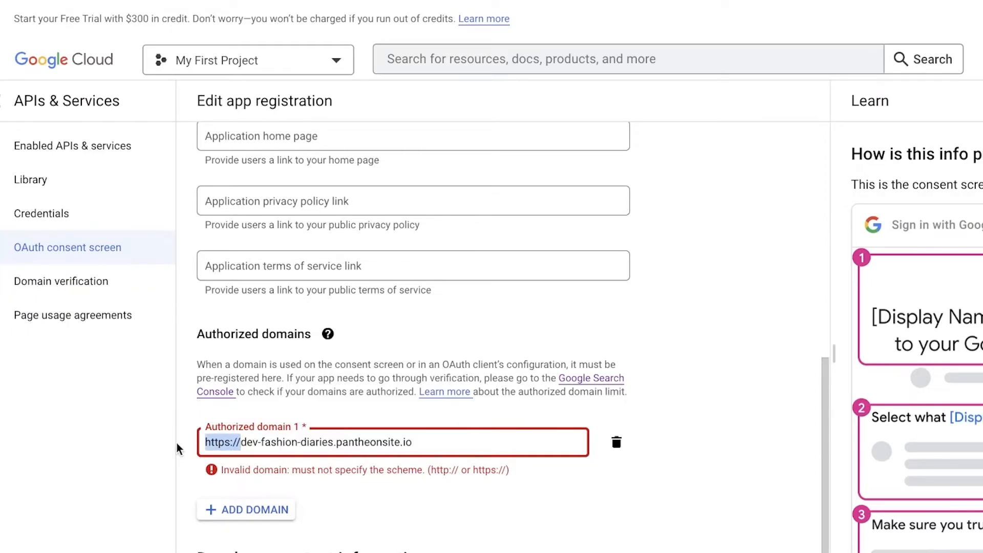
pyautogui.press('BackSpace')
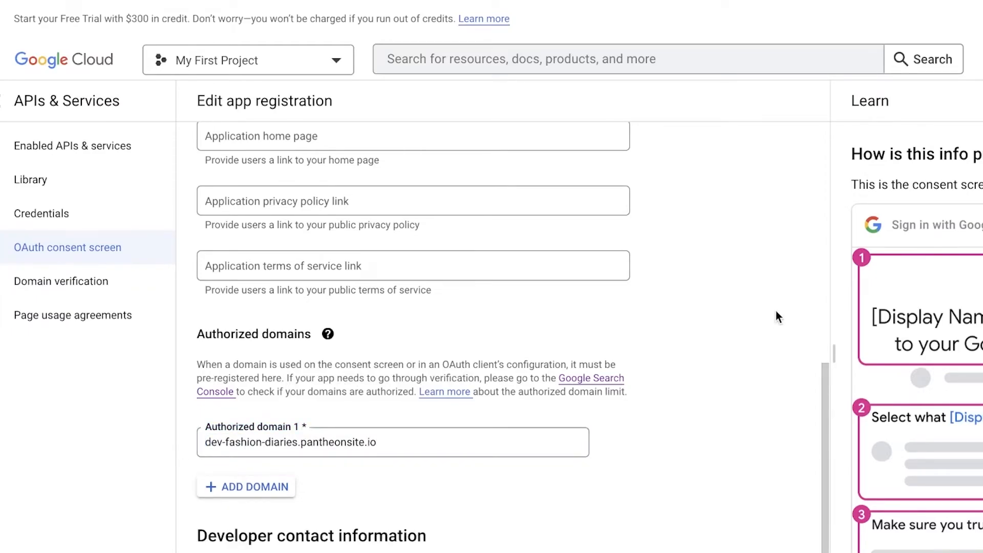
# Step: Fill in the developer contact's e-mail address and save the OAuth consent screen details
pyautogui.scroll(10, 596, 320)
pyautogui.scroll(-8, 596, 319)
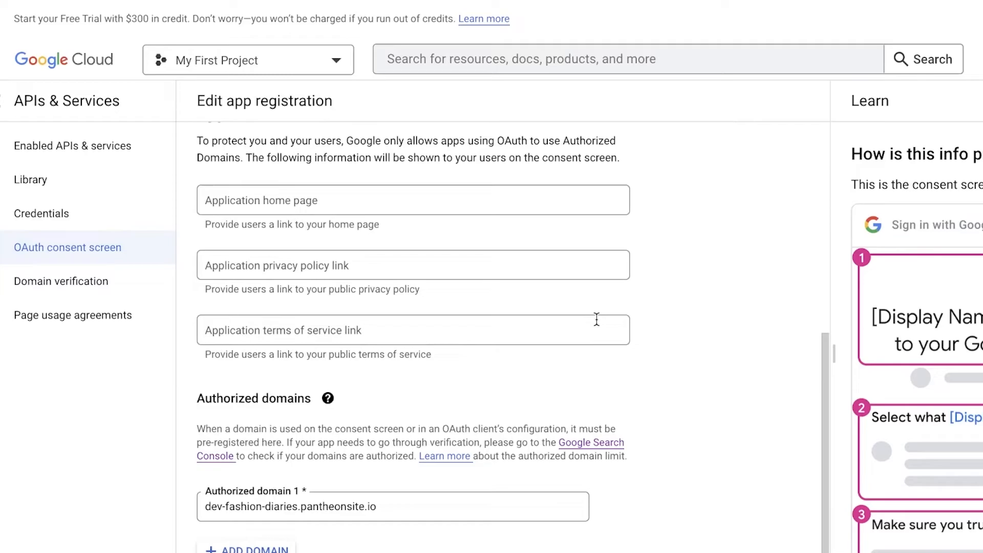
pyautogui.scroll(-3, 595, 320)
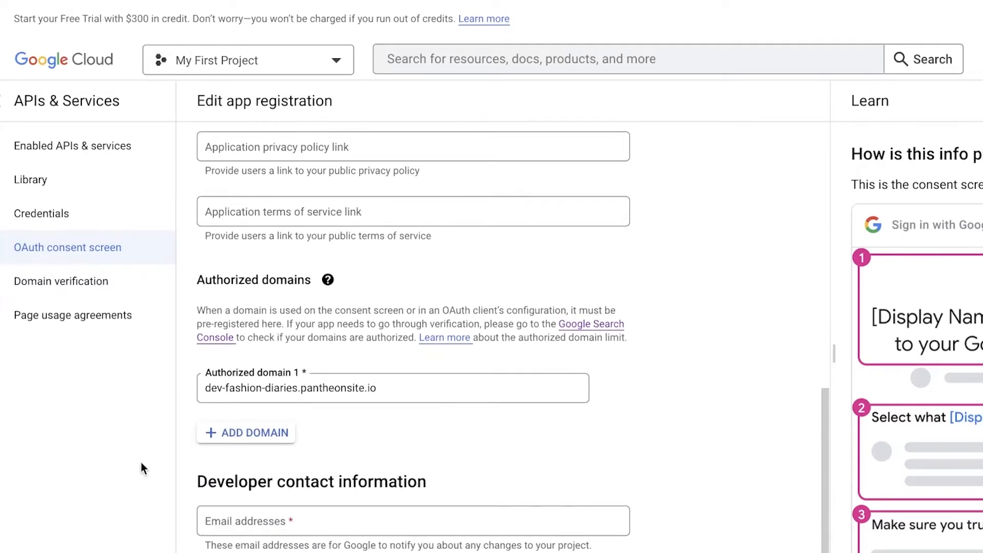
pyautogui.click(322, 520)
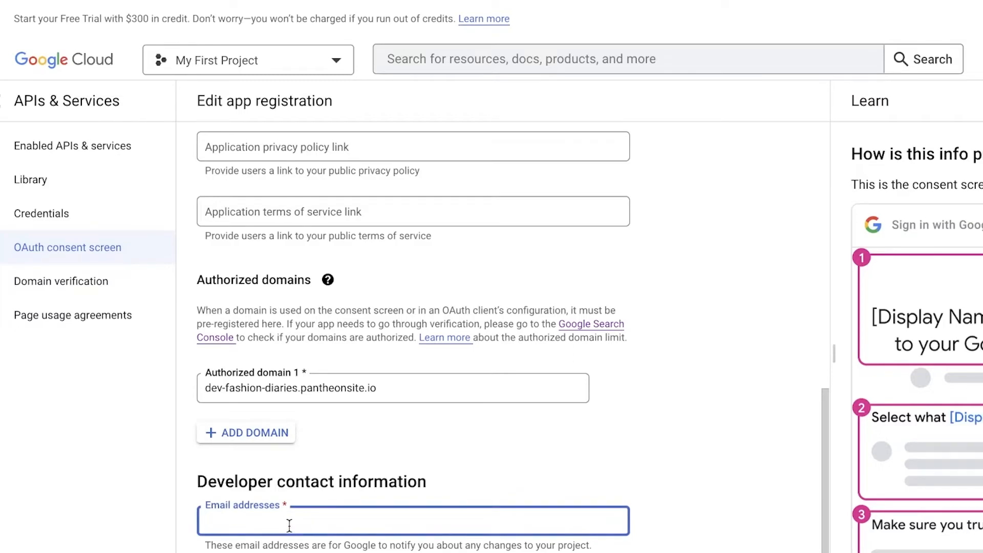
pyautogui.hotkey('ctrl', 'v')
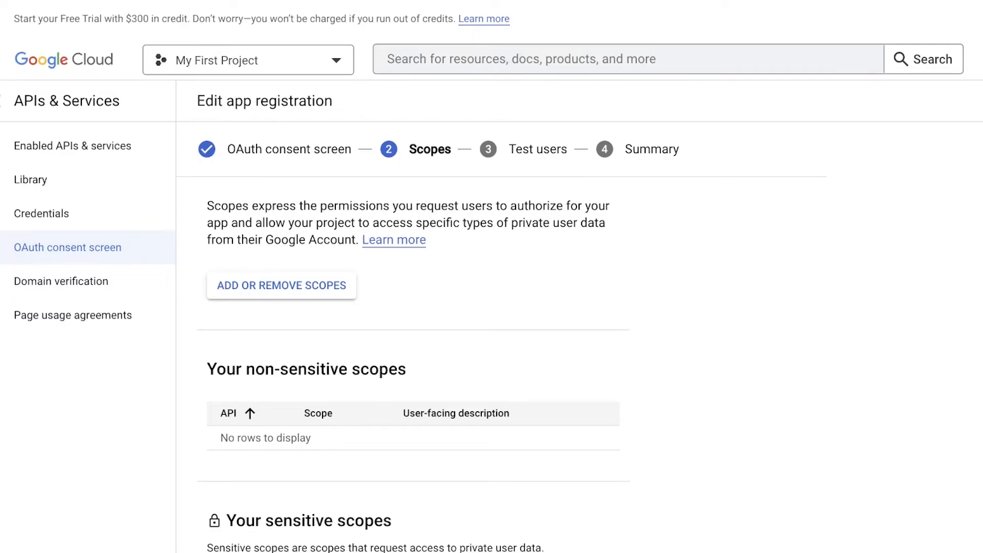
# Step: Save the Scopes and Test users stages without adding any entries, and finish the app registration from the summary
pyautogui.scroll(-3, 539, 235)
pyautogui.scroll(3, 451, 292)
pyautogui.scroll(-5, 307, 287)
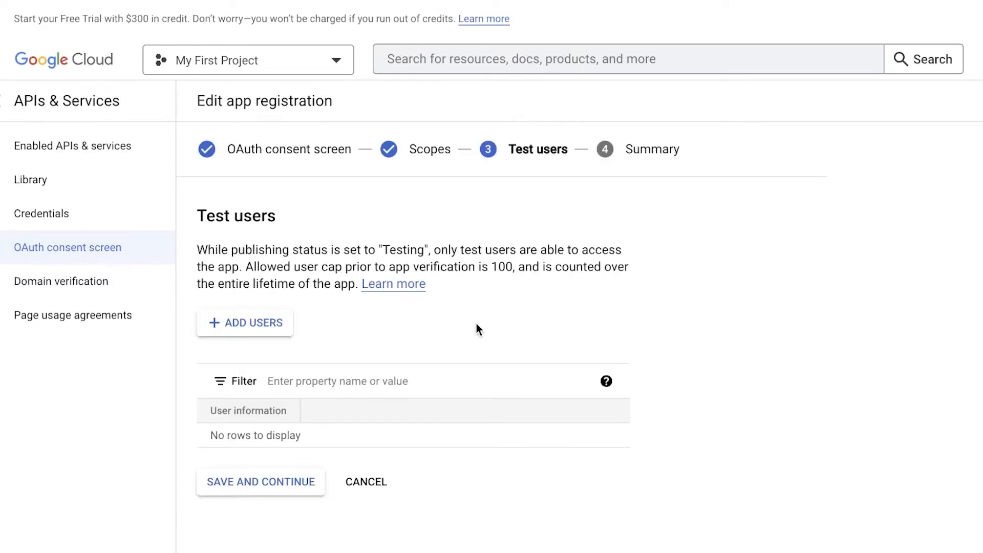
pyautogui.click(270, 482)
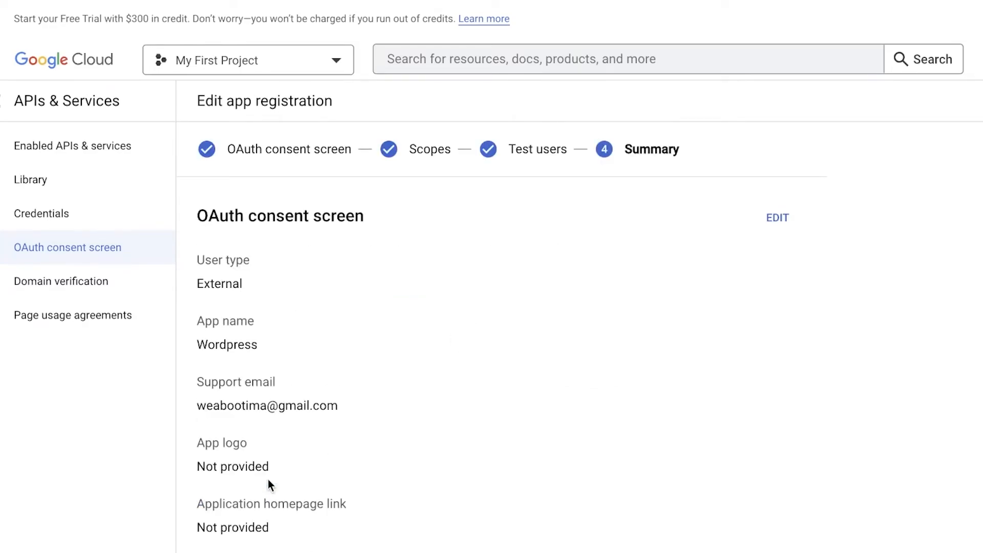
pyautogui.scroll(-5, 272, 478)
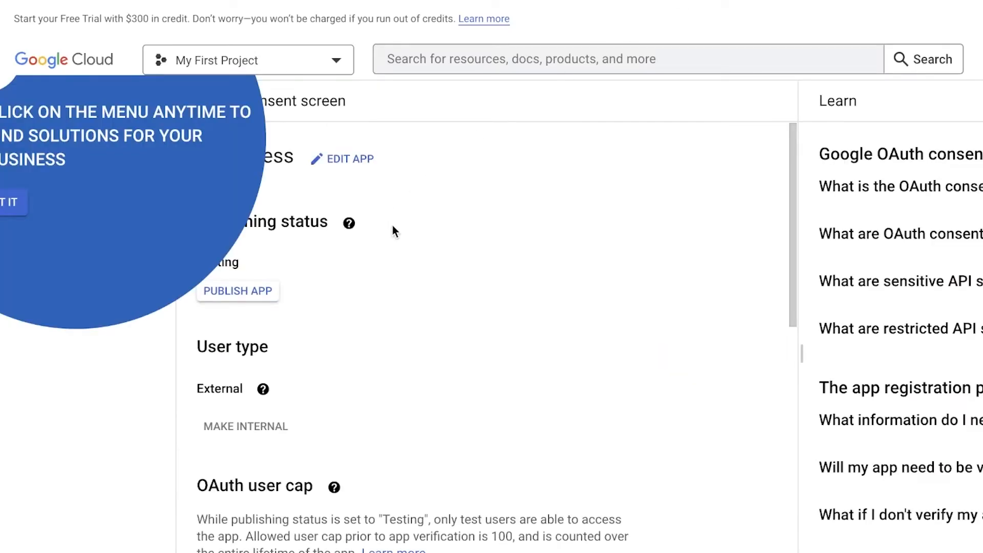
# Step: Dismiss the menu tip, review the consent screen's test users and OAuth rate limits, and open the project's Credentials page
pyautogui.click(19, 205)
pyautogui.scroll(-10, 226, 313)
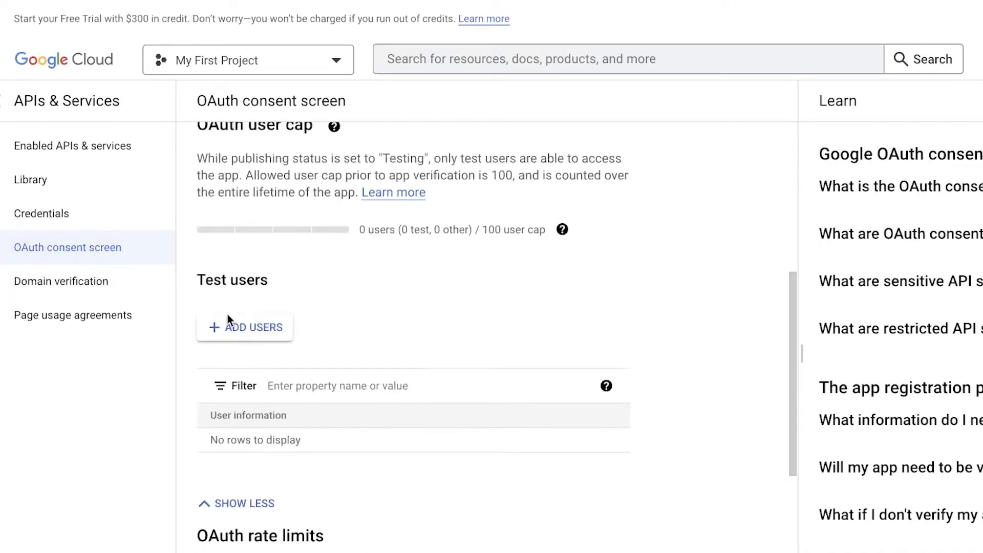
pyautogui.scroll(-2, 443, 244)
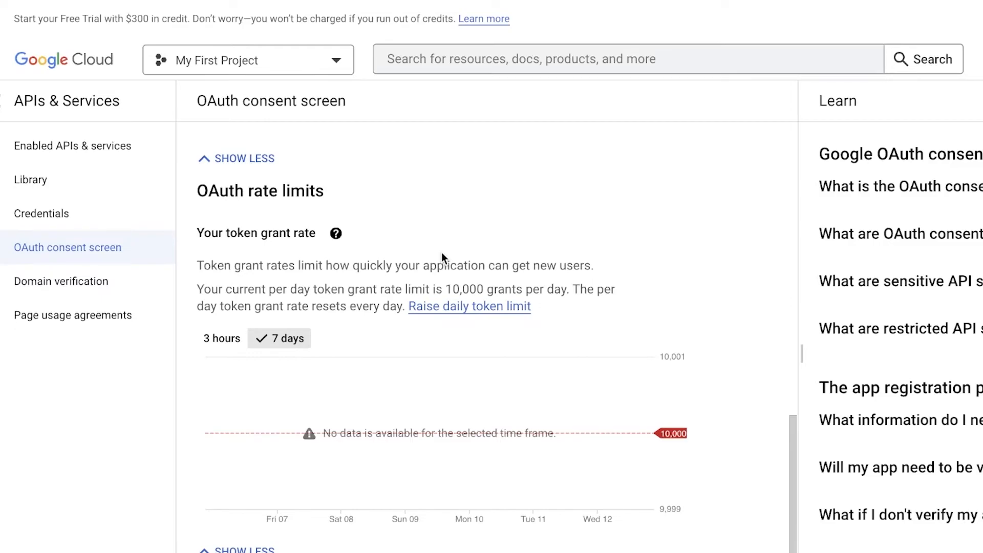
pyautogui.click(62, 251)
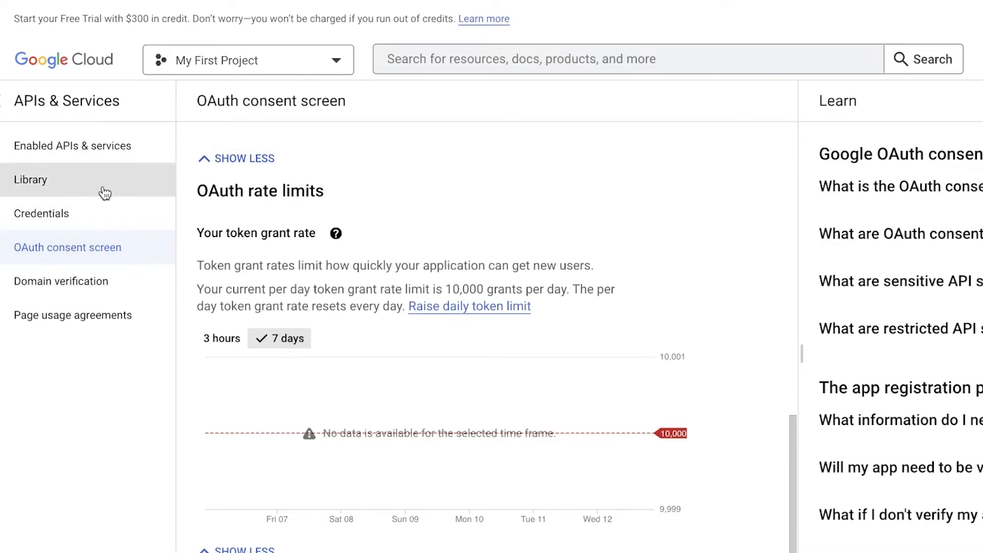
pyautogui.click(75, 219)
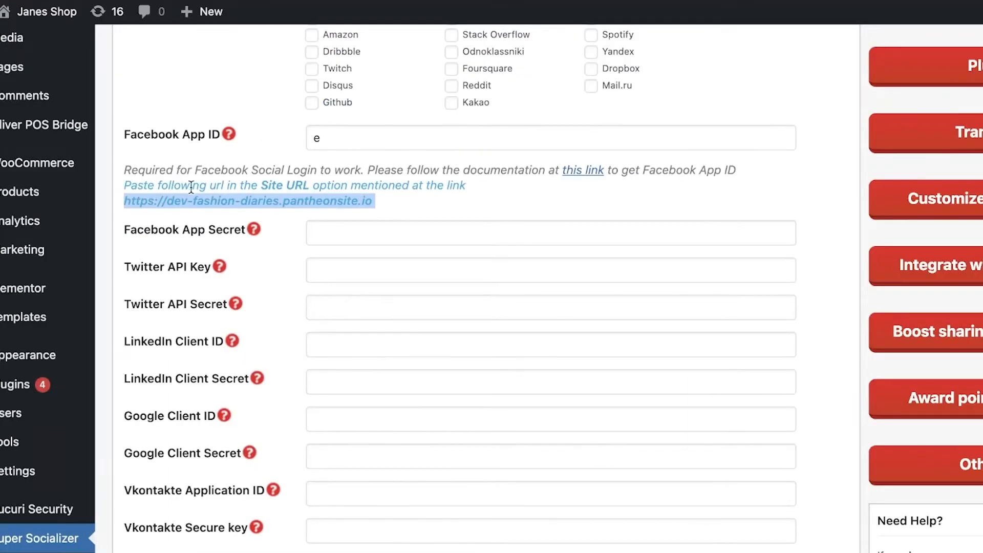
# Step: Switch to Super Socializer's Social Login settings and look through the selected social networks and their credential fields
pyautogui.click(191, 188)
pyautogui.scroll(4, 278, 172)
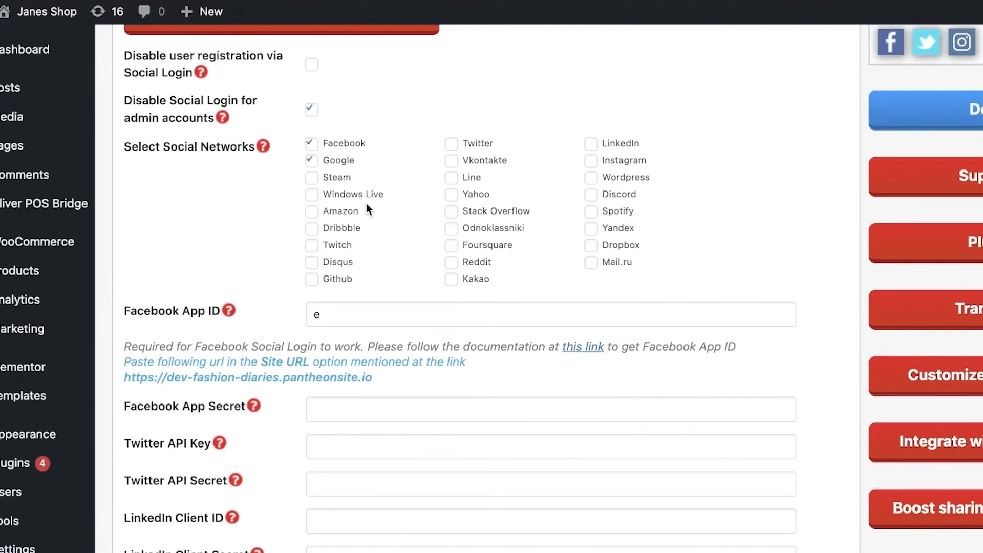
pyautogui.scroll(-1, 366, 204)
pyautogui.scroll(-5, 367, 213)
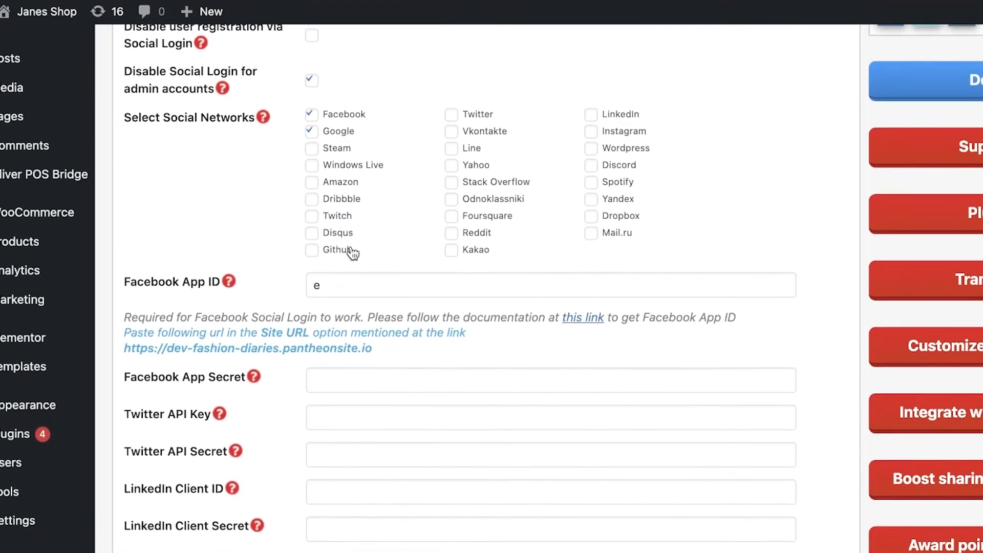
pyautogui.click(176, 205)
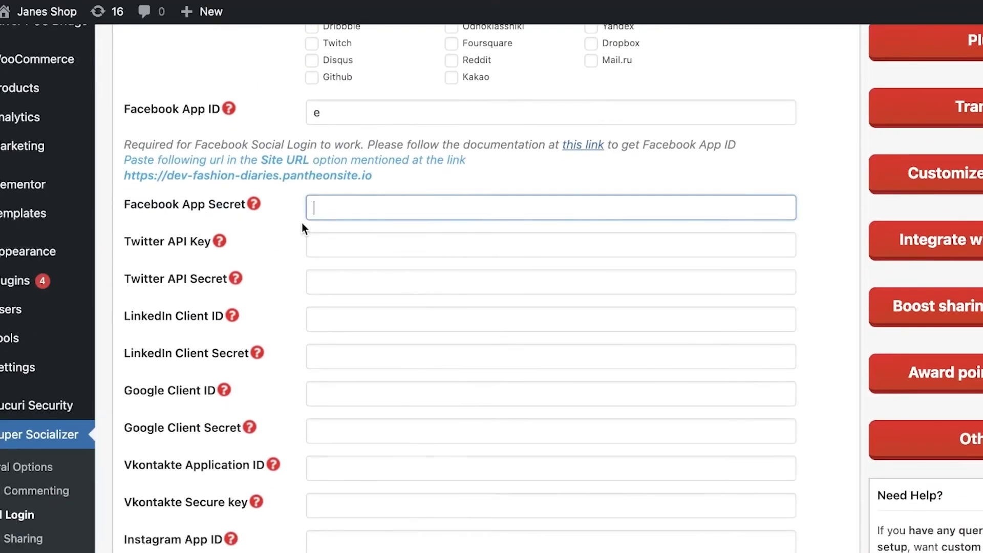
pyautogui.scroll(-18, 303, 223)
pyautogui.scroll(-15, 277, 288)
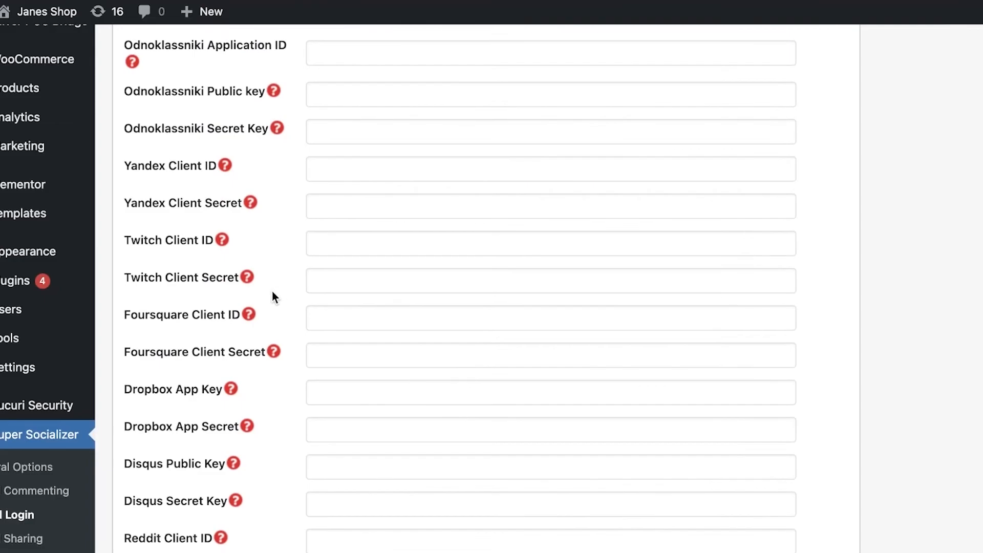
pyautogui.scroll(-9, 274, 290)
pyautogui.scroll(1, 231, 274)
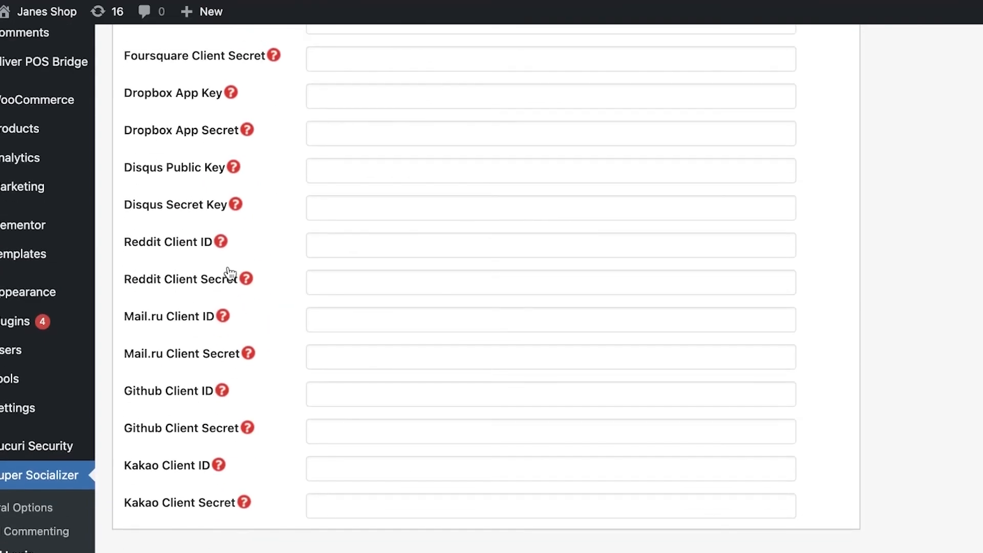
# Step: Show the help for the Reddit Client ID with its documentation link and redirect URI
pyautogui.click(222, 241)
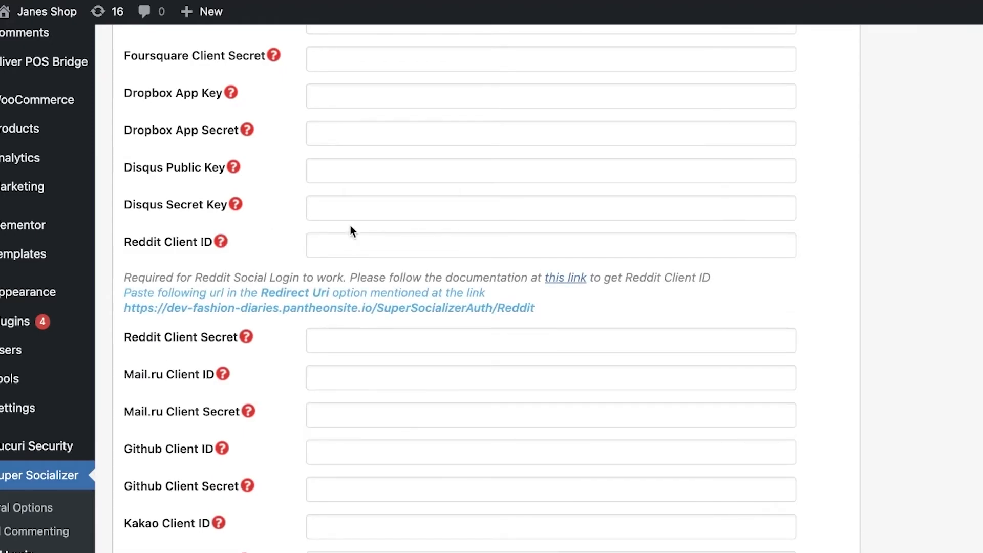
pyautogui.scroll(1, 895, 255)
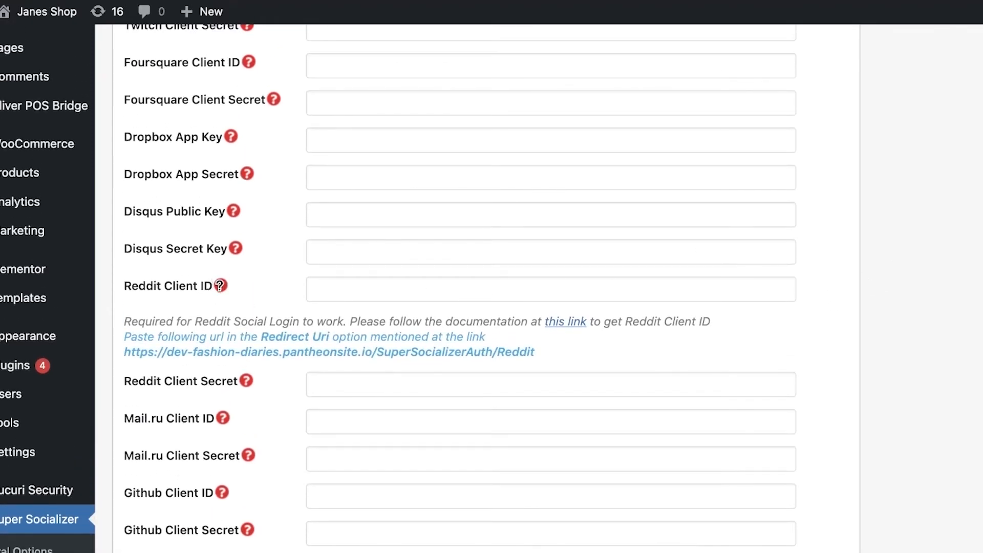
pyautogui.click(220, 285)
pyautogui.click(221, 286)
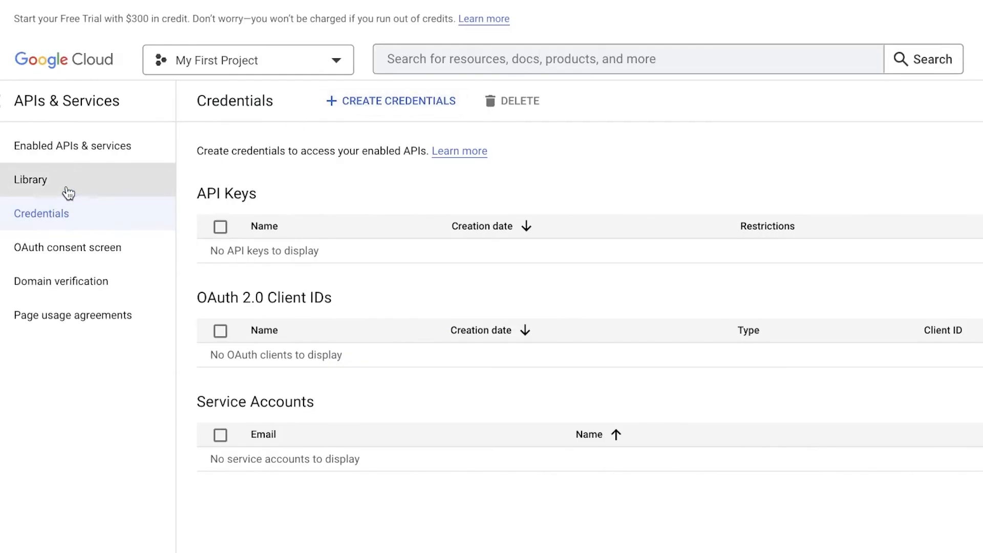
# Step: Return to Google Cloud's OAuth consent screen and examine the Wordpress app's user type, user cap, test users and rate limits
pyautogui.click(33, 247)
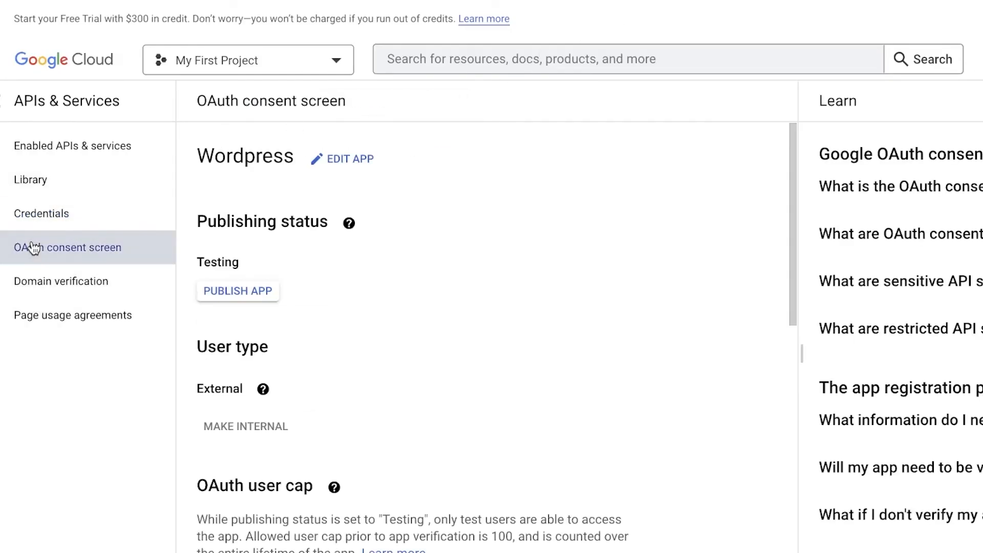
pyautogui.scroll(-12, 330, 272)
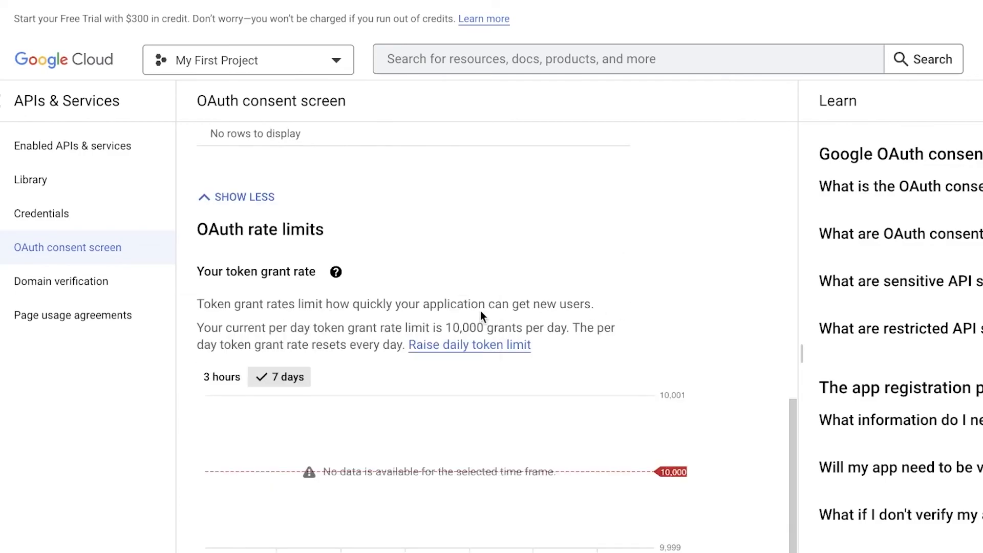
pyautogui.scroll(-1, 328, 364)
pyautogui.scroll(4, 309, 500)
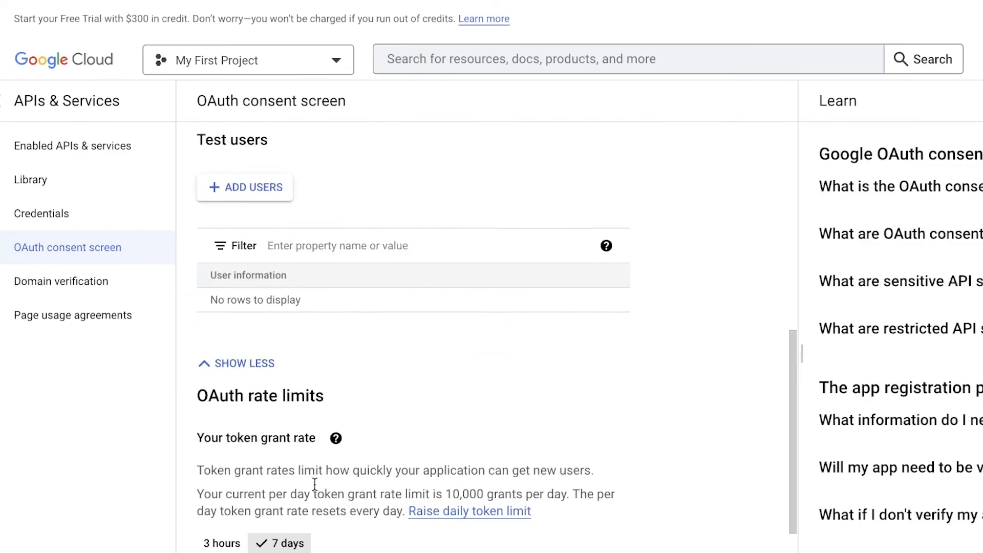
pyautogui.click(229, 366)
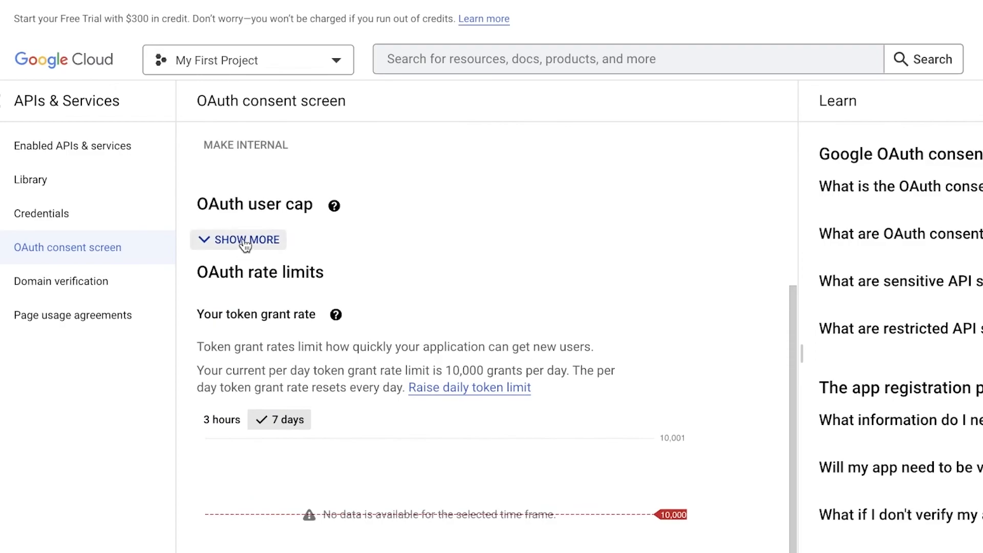
pyautogui.scroll(3, 240, 271)
pyautogui.moveTo(237, 324)
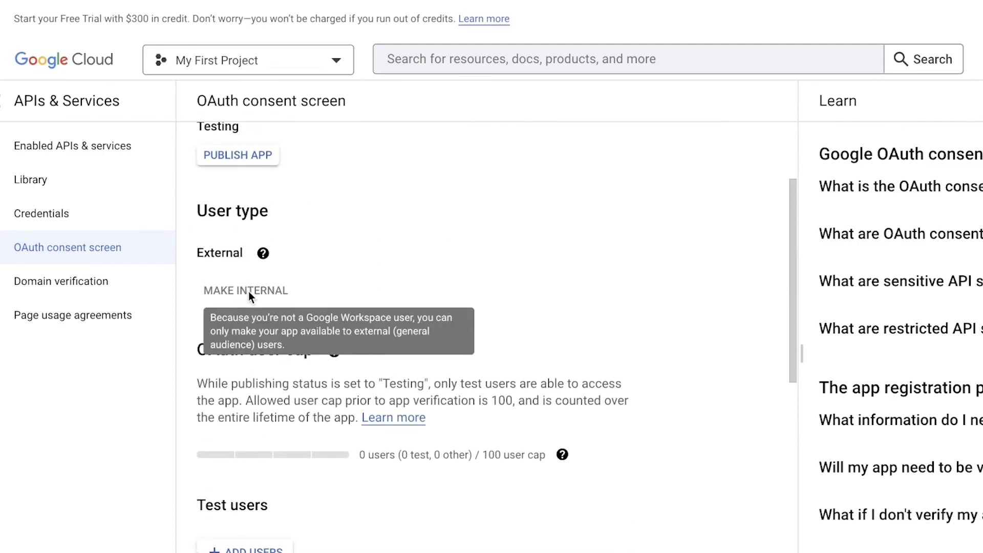
pyautogui.scroll(-3, 408, 324)
pyautogui.scroll(5, 404, 328)
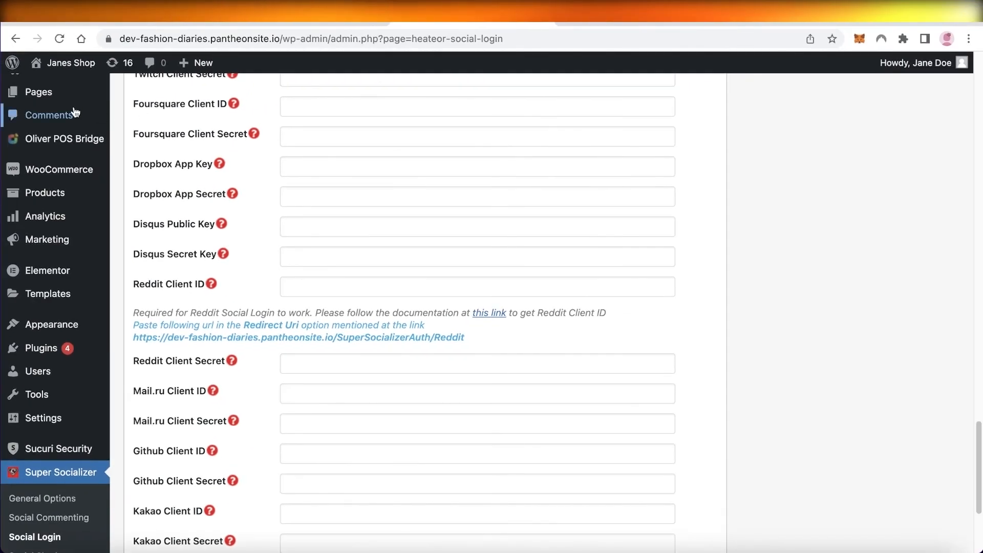
# Step: Leave Super Socializer's Social Login settings and open the WordPress admin dashboard
pyautogui.scroll(5, 68, 110)
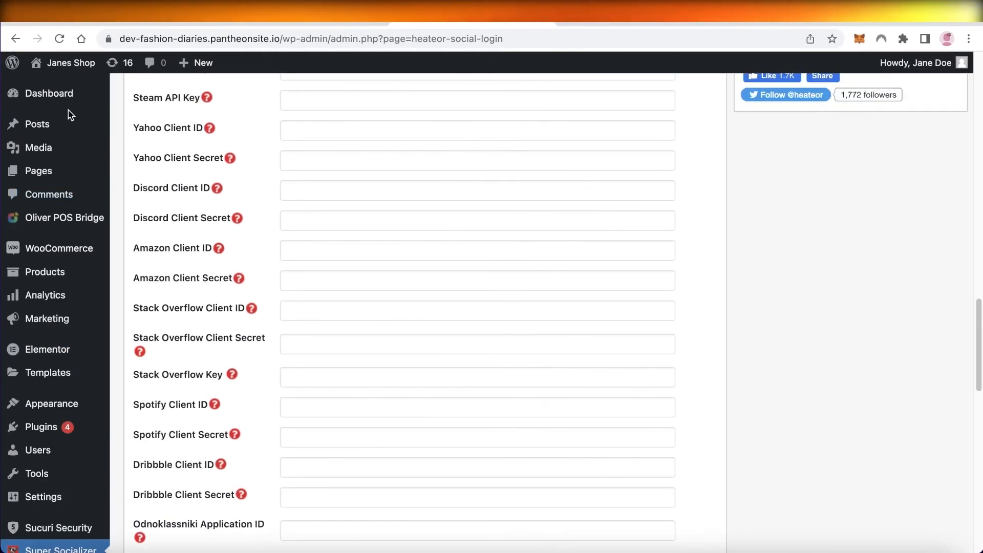
pyautogui.click(63, 103)
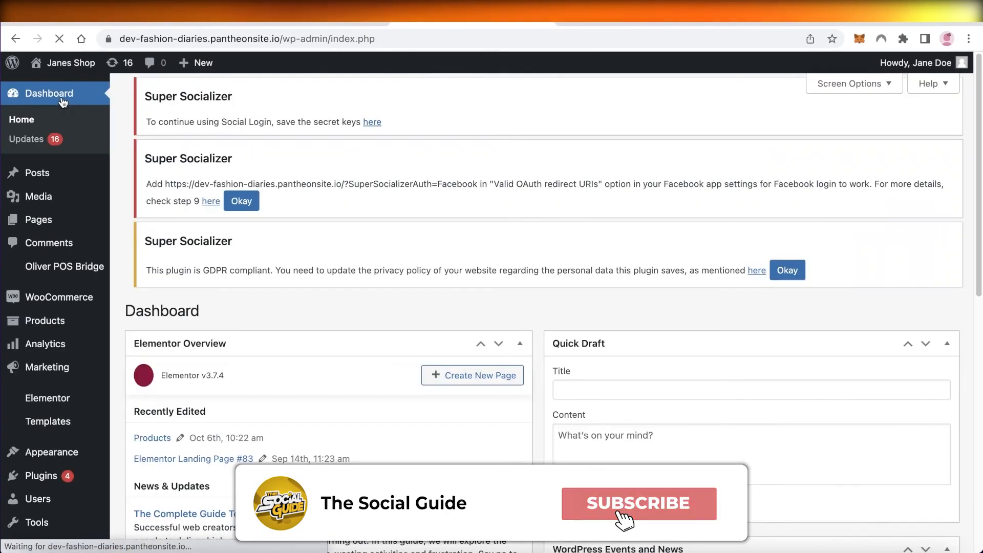